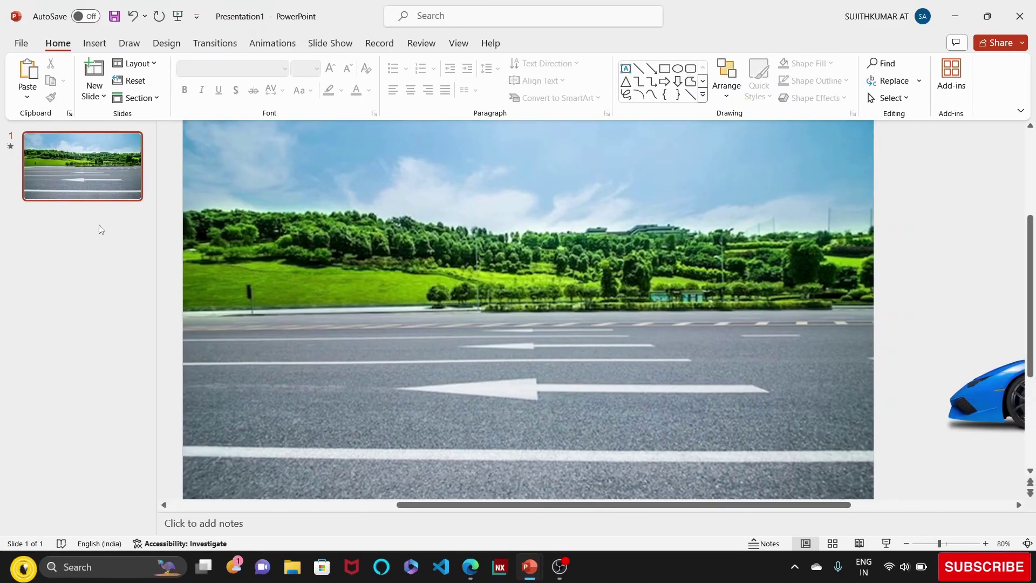
Step: Add a blank second slide after the road slide and copy the city road photo from Edge
right_click(91, 177)
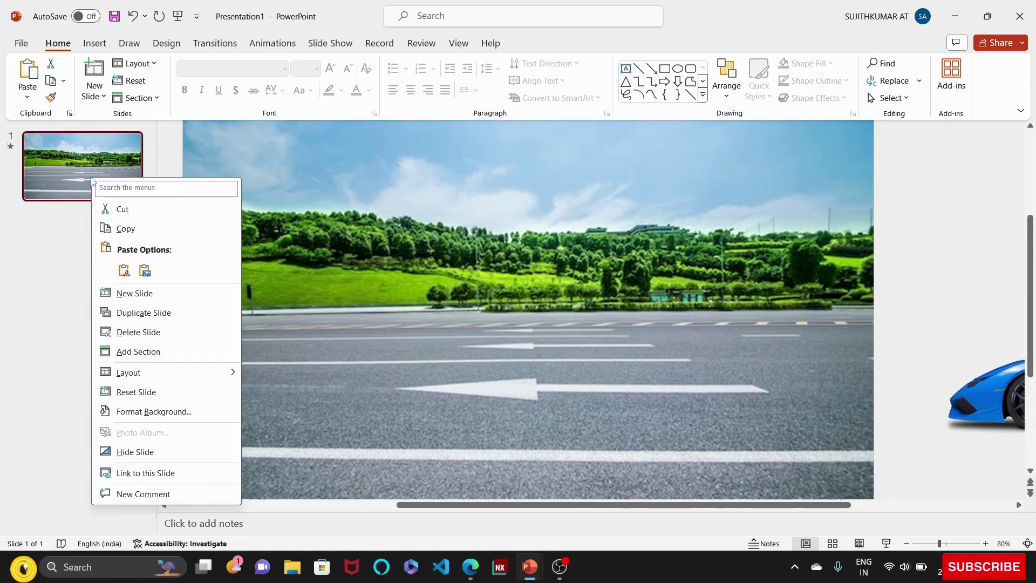
left_click(138, 293)
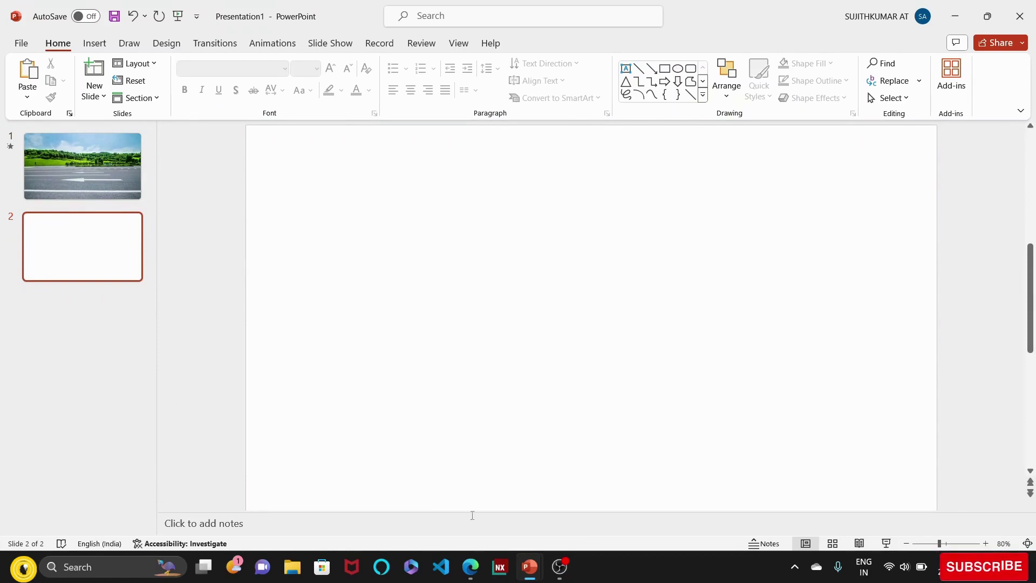
left_click(471, 566)
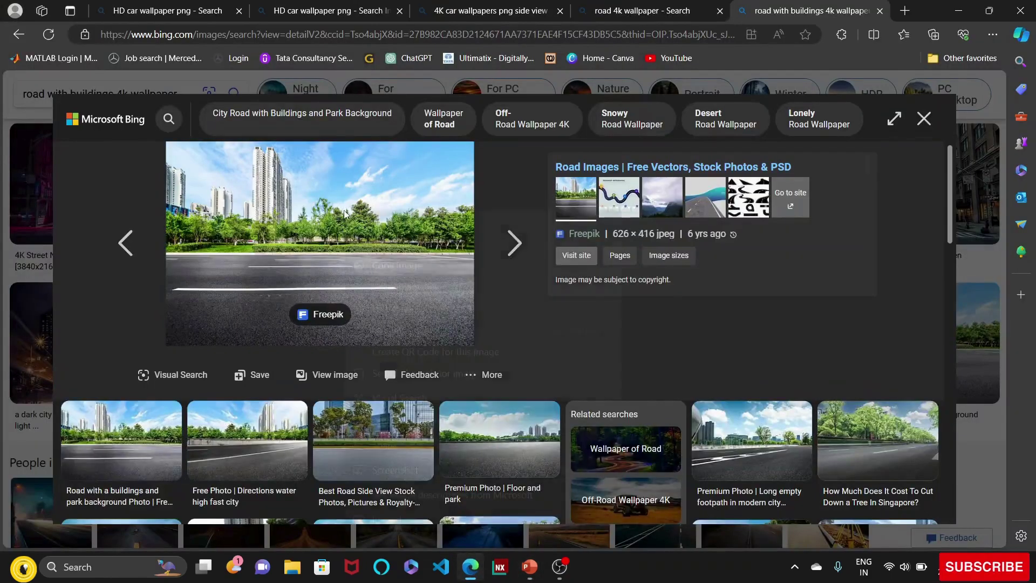
left_click(380, 266)
left_click(529, 567)
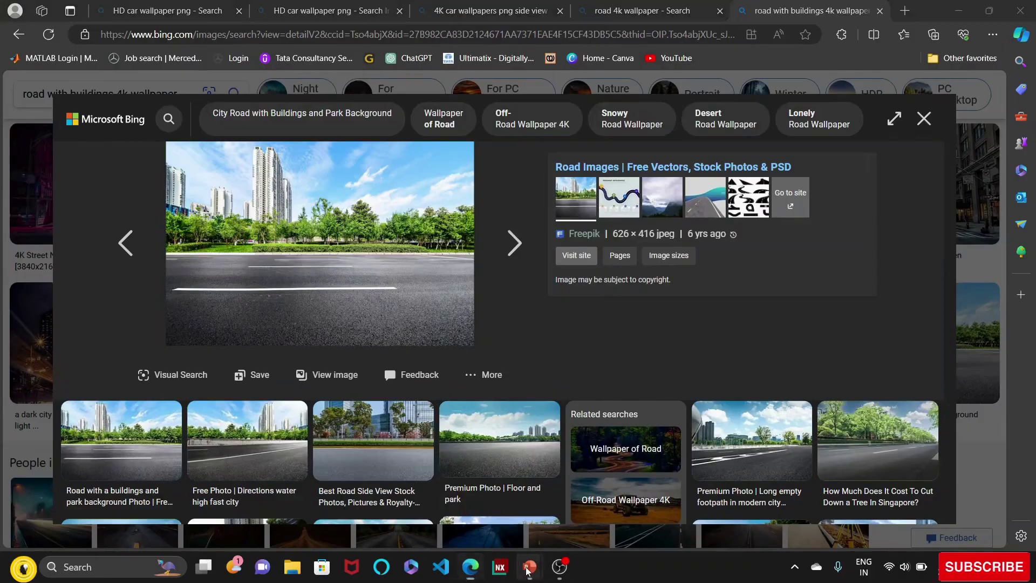
left_click(456, 486)
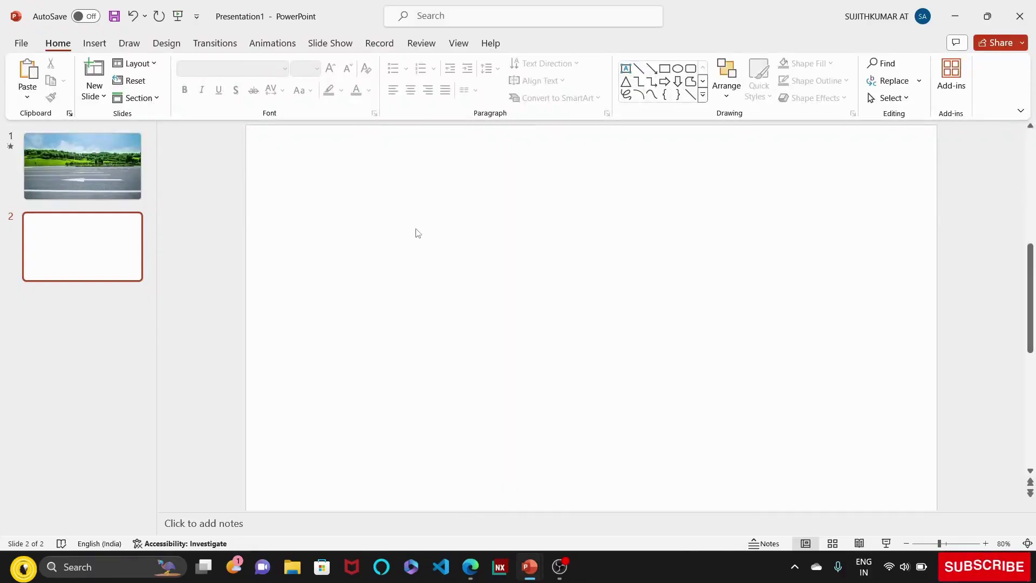
Step: Fill slide 2's background with the copied city road photo instead of a pasted picture
key("ctrl+v")
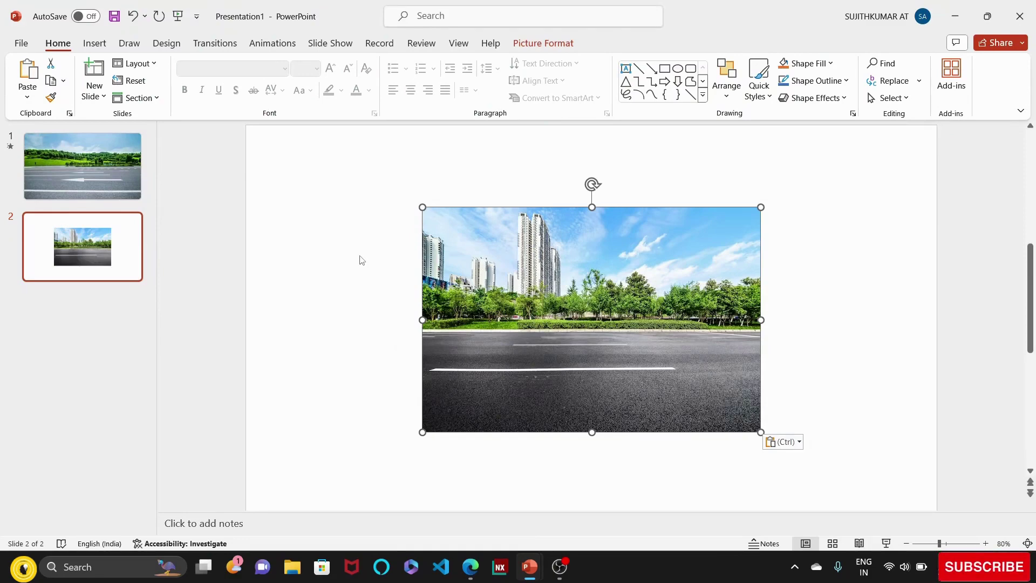
key("Delete")
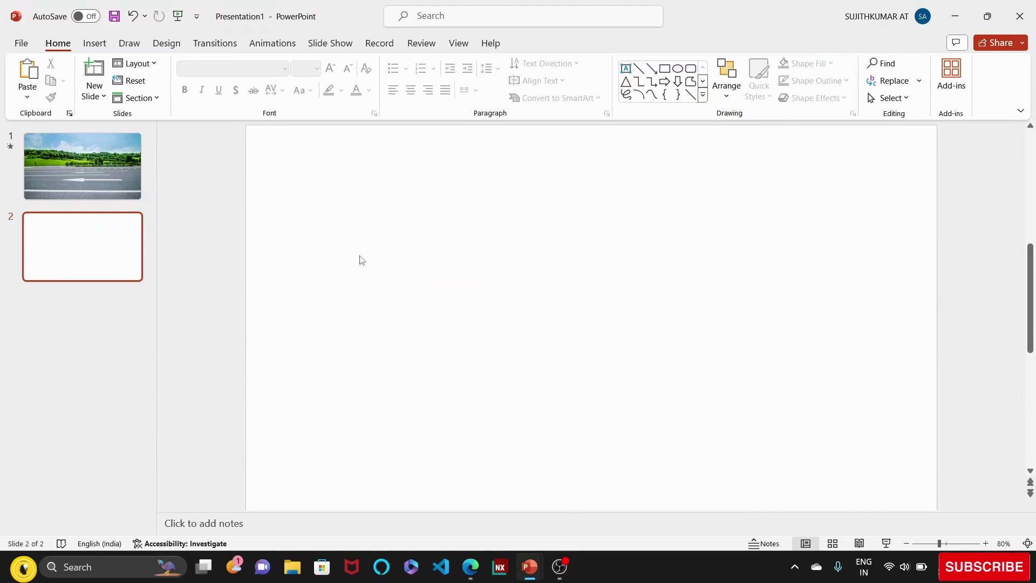
right_click(369, 205)
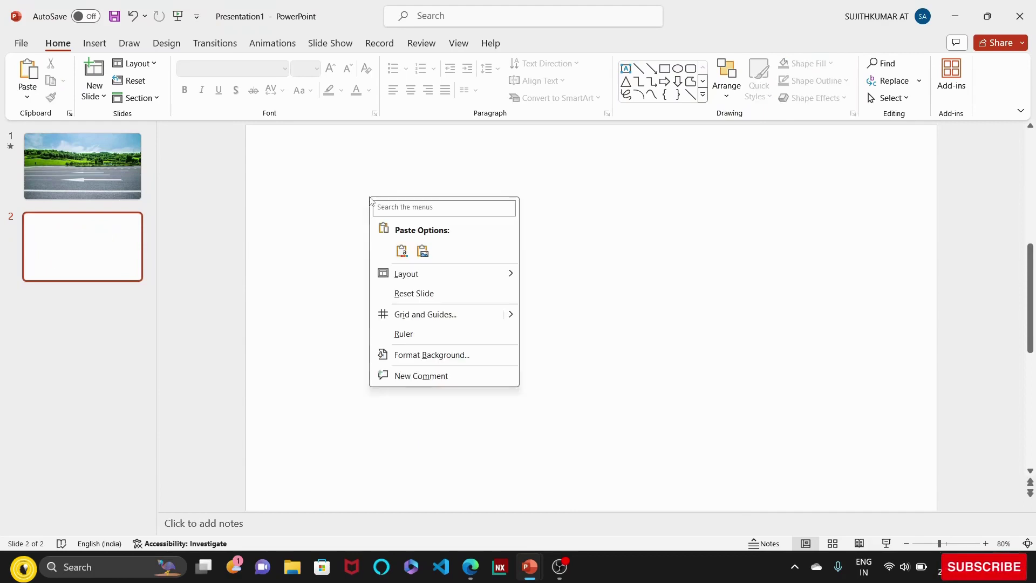
left_click(438, 354)
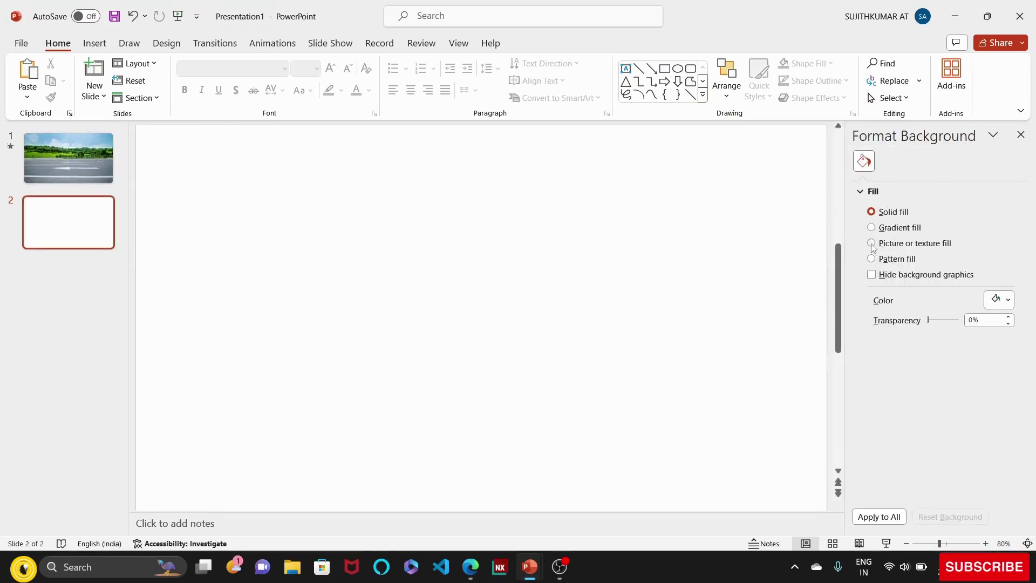
left_click(871, 243)
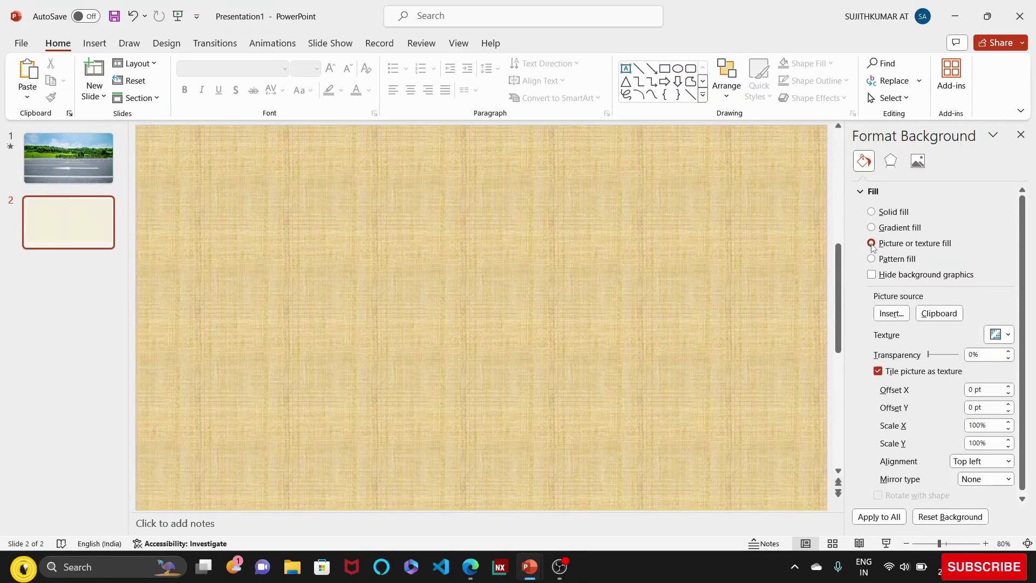
left_click(940, 314)
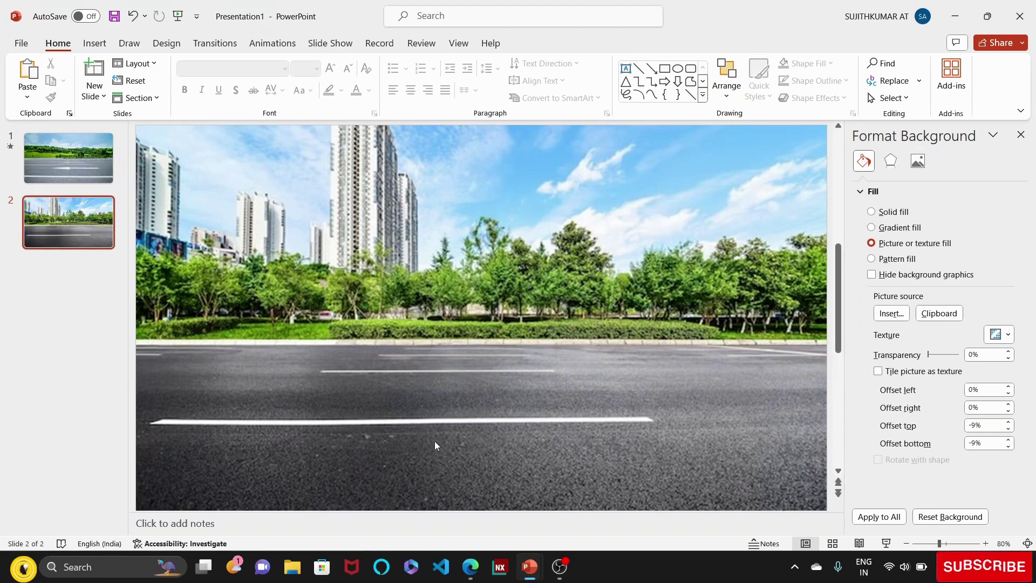
Step: Copy the blue car image from the browser and return to PowerPoint
left_click(470, 570)
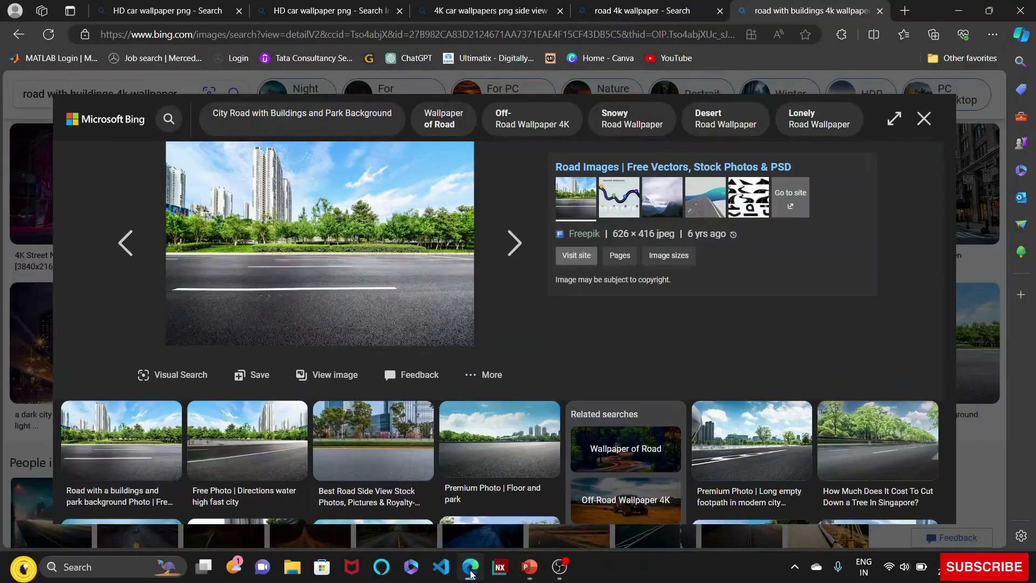
left_click(488, 11)
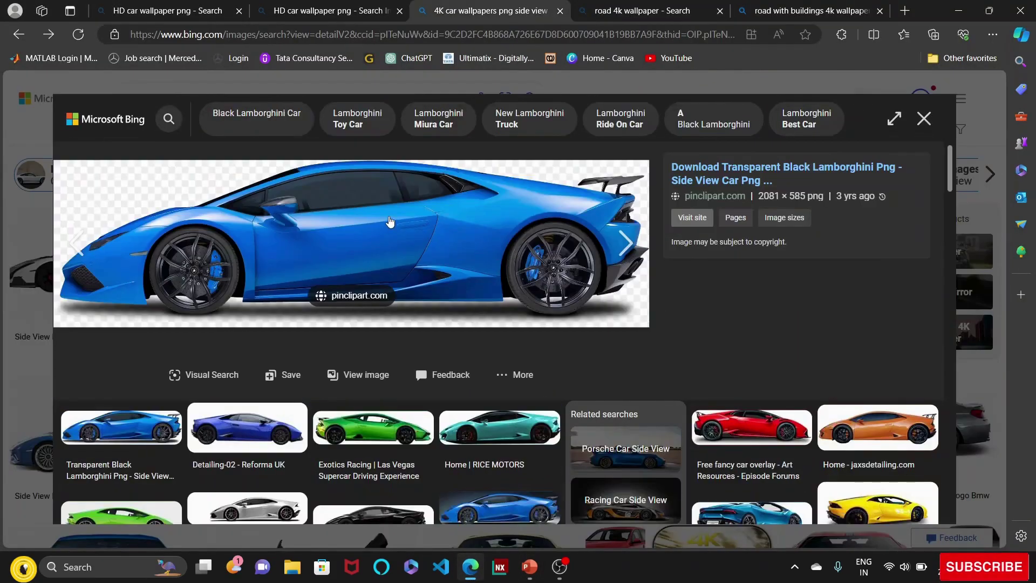
right_click(384, 215)
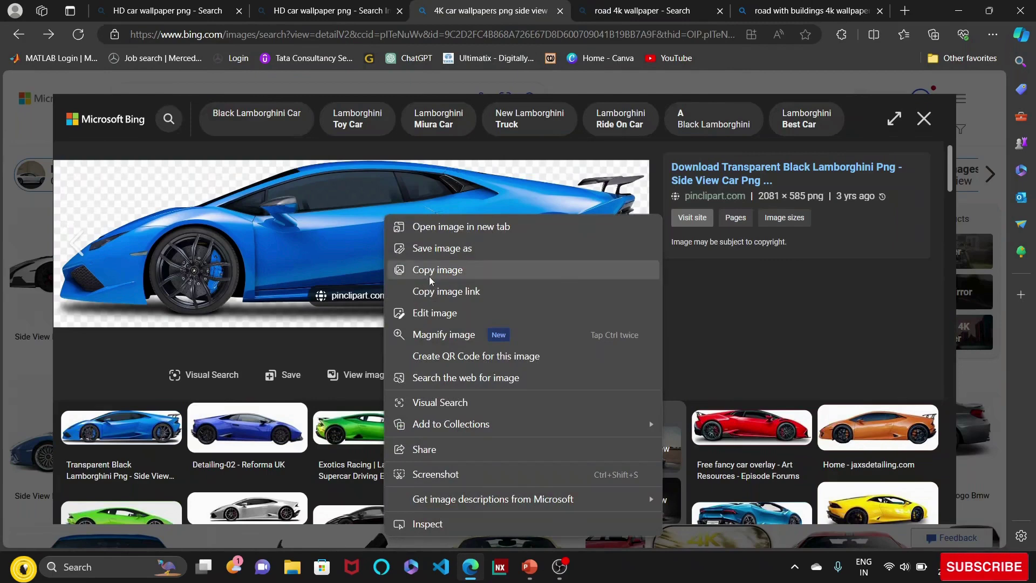
left_click(430, 277)
key("alt+Tab")
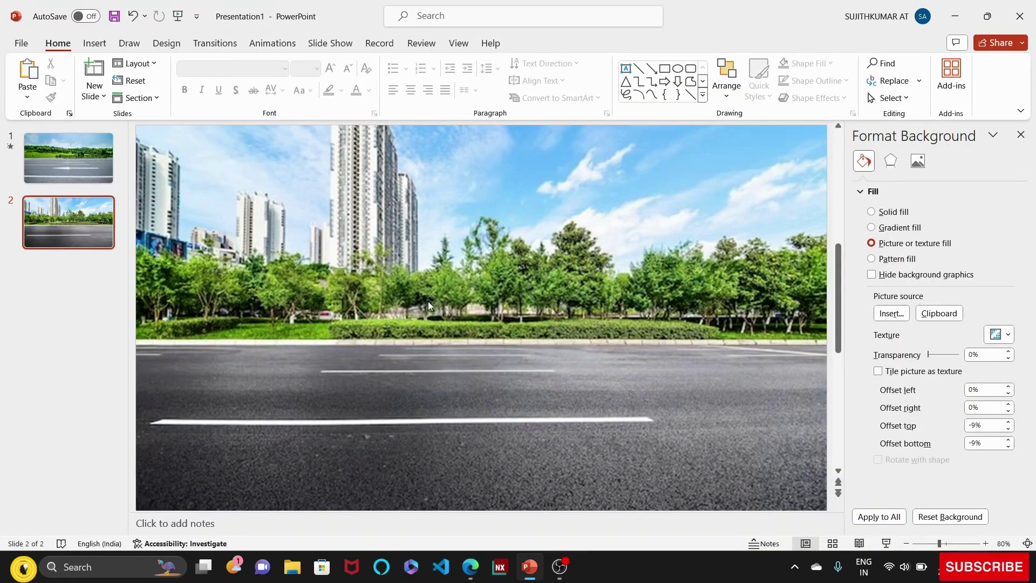
Step: Paste the blue car, shrink it onto the road, and Ctrl-drag a duplicate above it
key("ctrl+v")
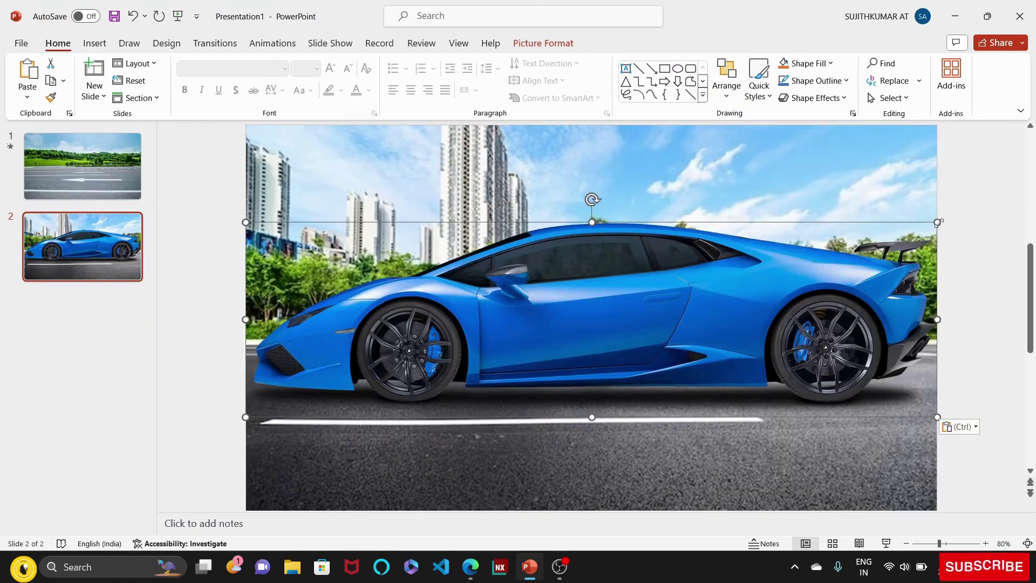
mouse_move(939, 223)
left_mouse_down()
mouse_move(659, 356)
mouse_move(632, 299)
left_mouse_up()
left_click_drag(538, 370, 738, 369)
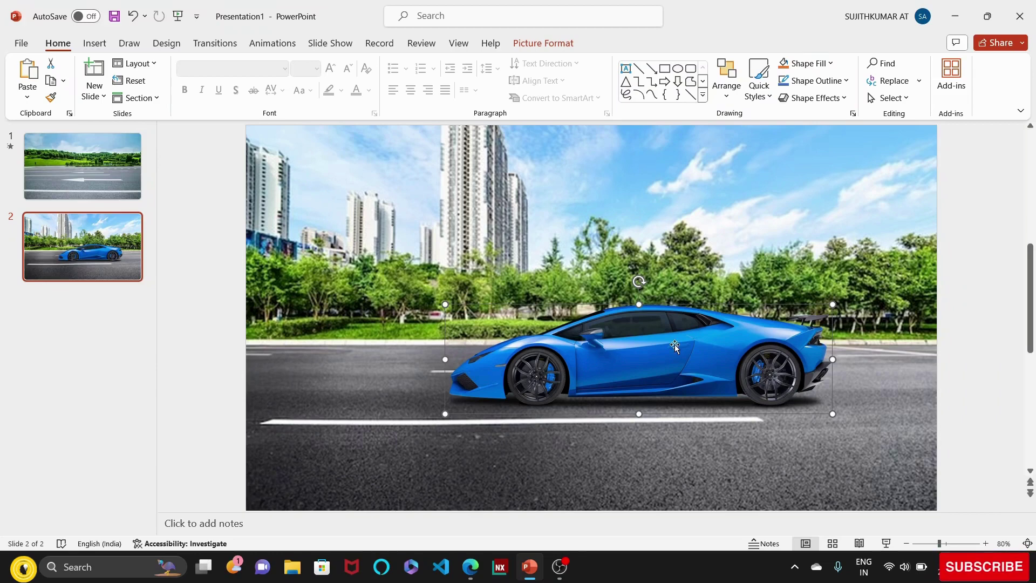
key("ctrl+z")
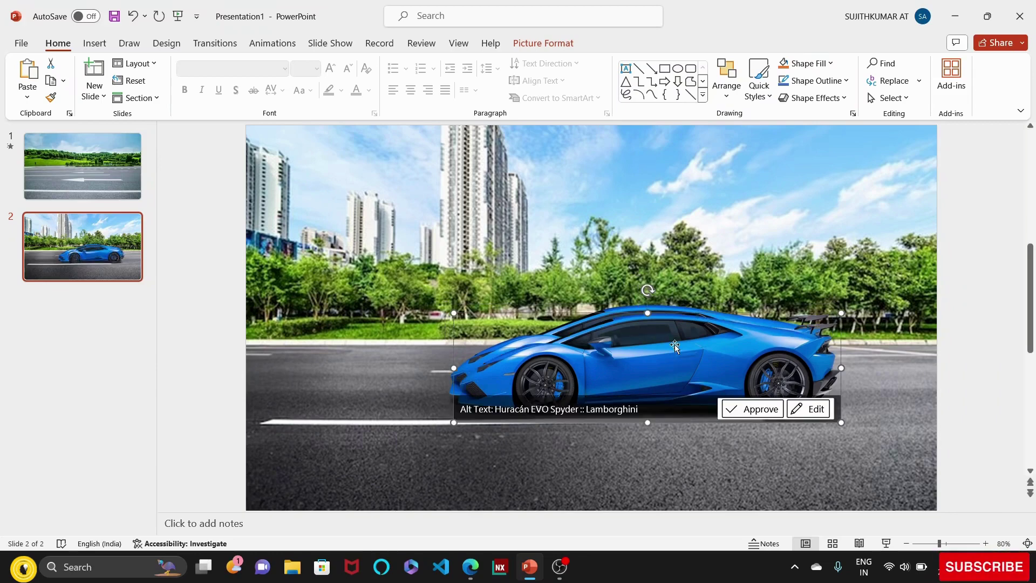
left_click_drag(675, 344, 644, 229)
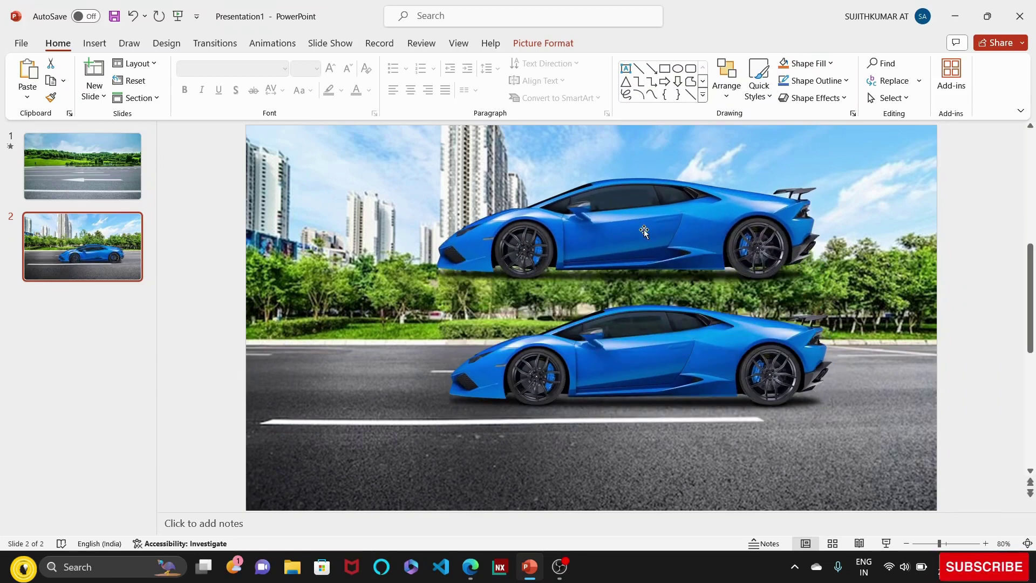
left_click(563, 45)
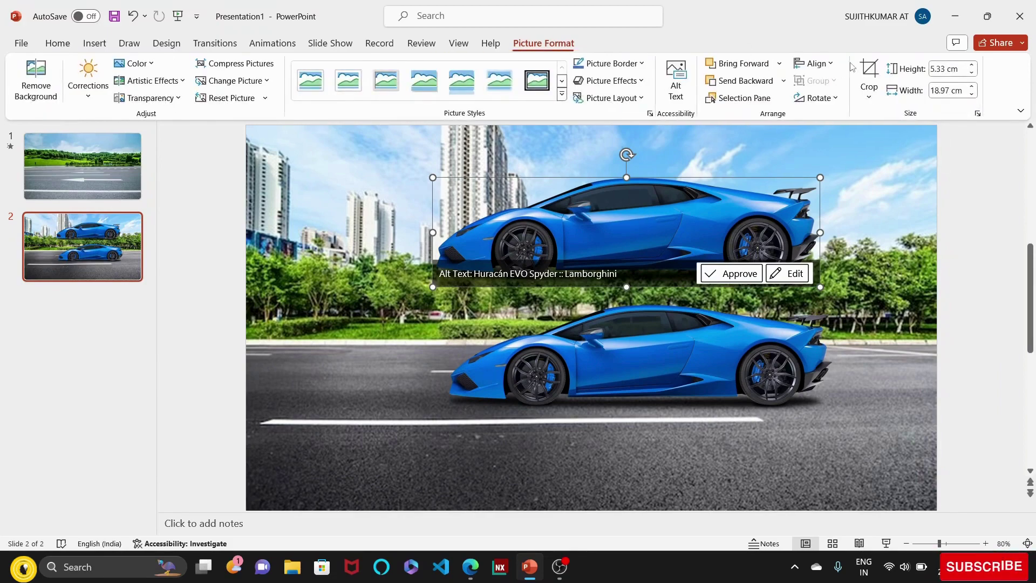
Step: Crop the upper car copy to a 1:1 aspect-ratio circle
left_click(869, 97)
mouse_move(905, 137)
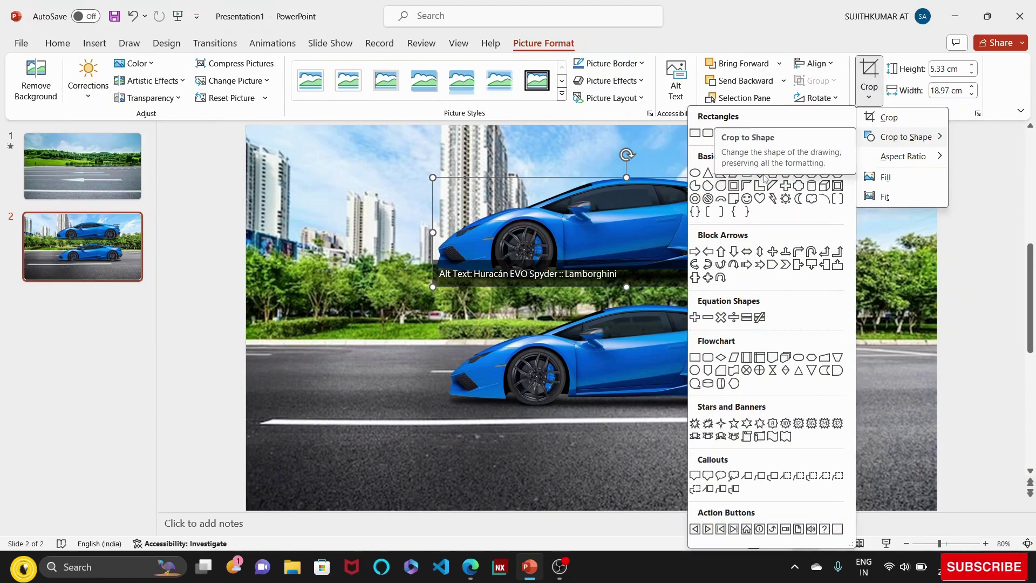
key("Escape")
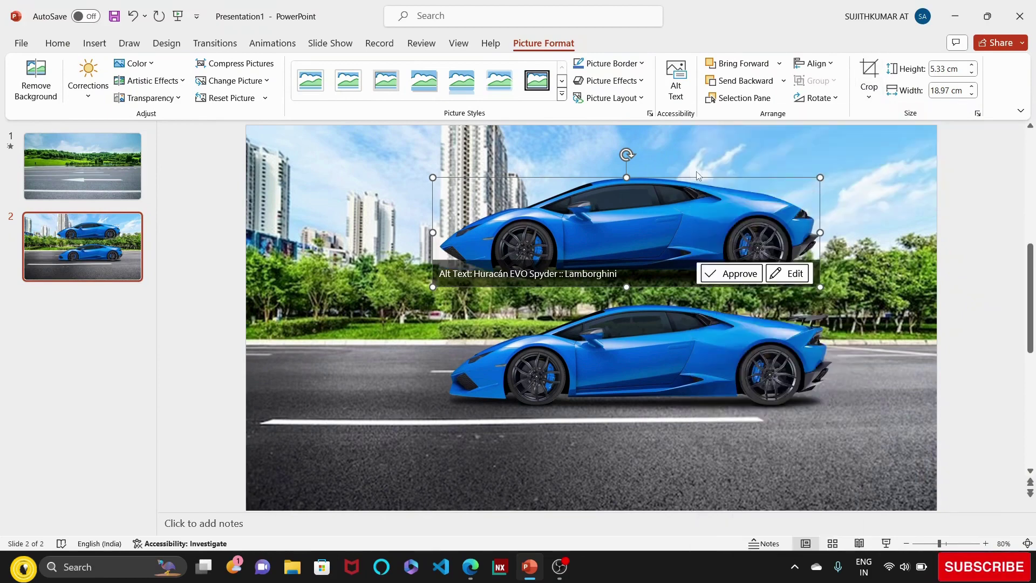
left_click(870, 100)
mouse_move(902, 156)
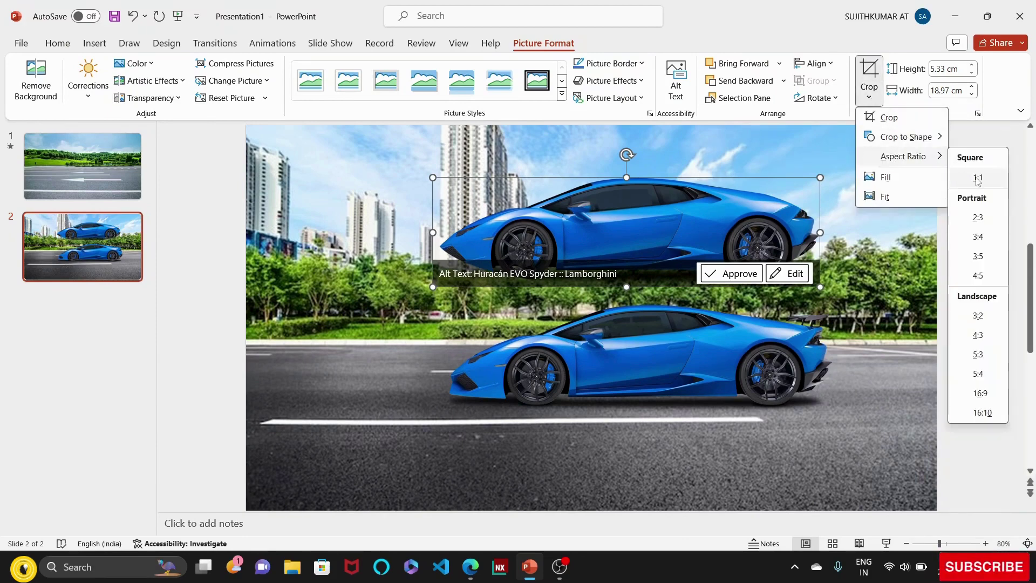
left_click(979, 178)
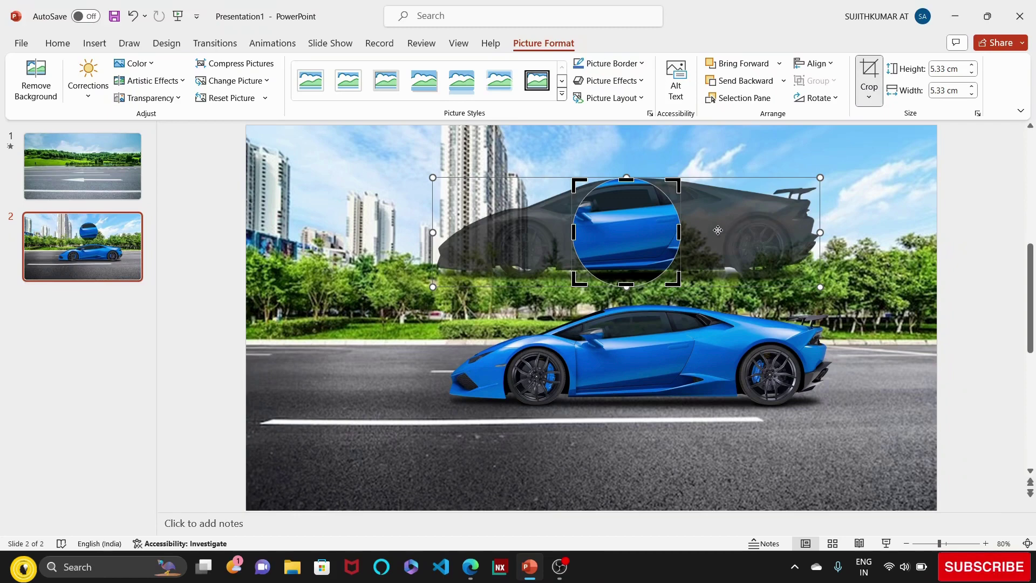
Step: Frame the front wheel inside a roughly 2.72 × 2.84 cm circle and finish the crop
mouse_move(714, 232)
left_mouse_down()
mouse_move(819, 216)
mouse_move(814, 236)
left_mouse_up()
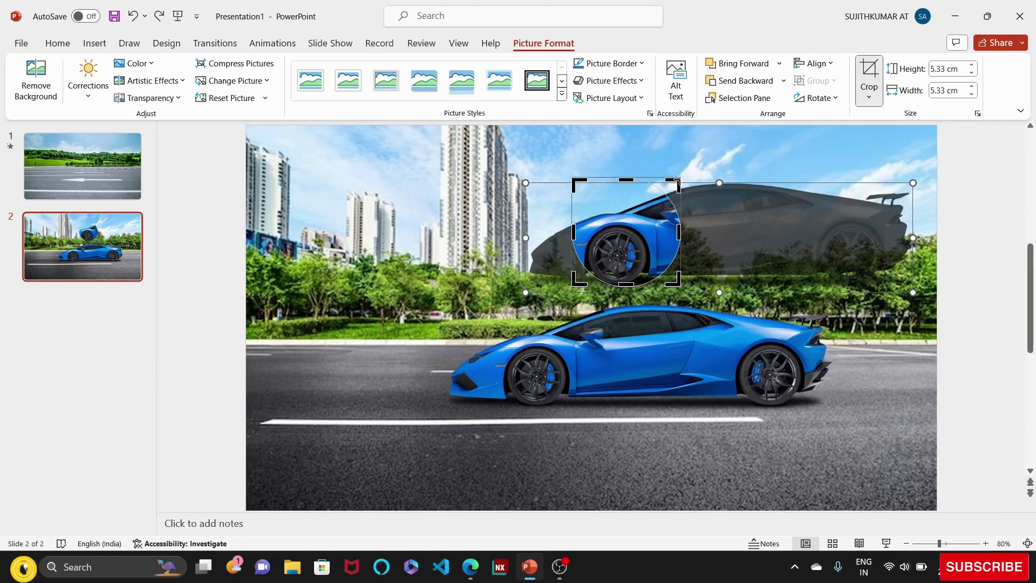
left_click_drag(679, 181, 648, 210)
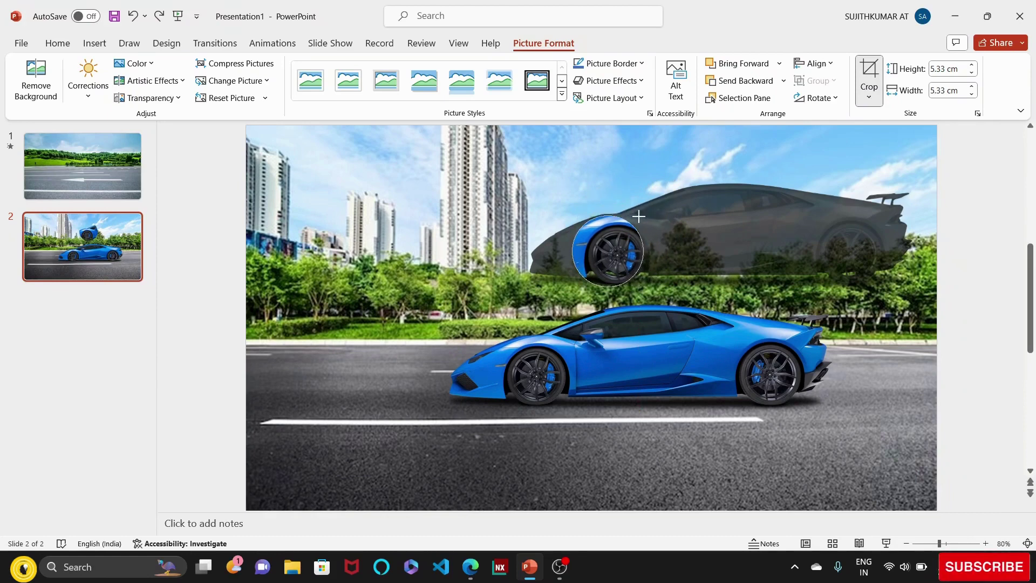
left_click_drag(648, 209, 639, 220)
left_click_drag(709, 240, 713, 236)
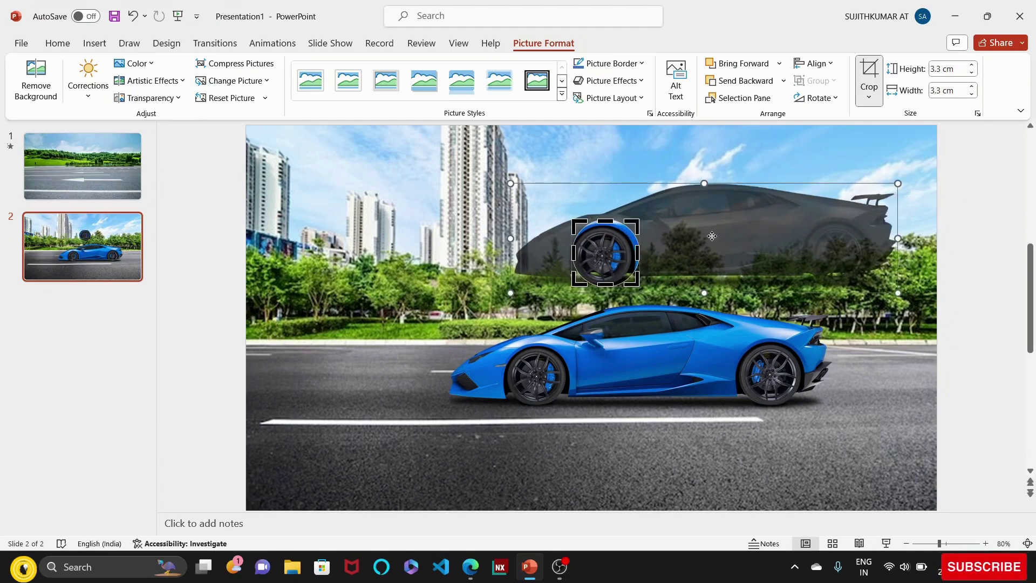
left_click(650, 224)
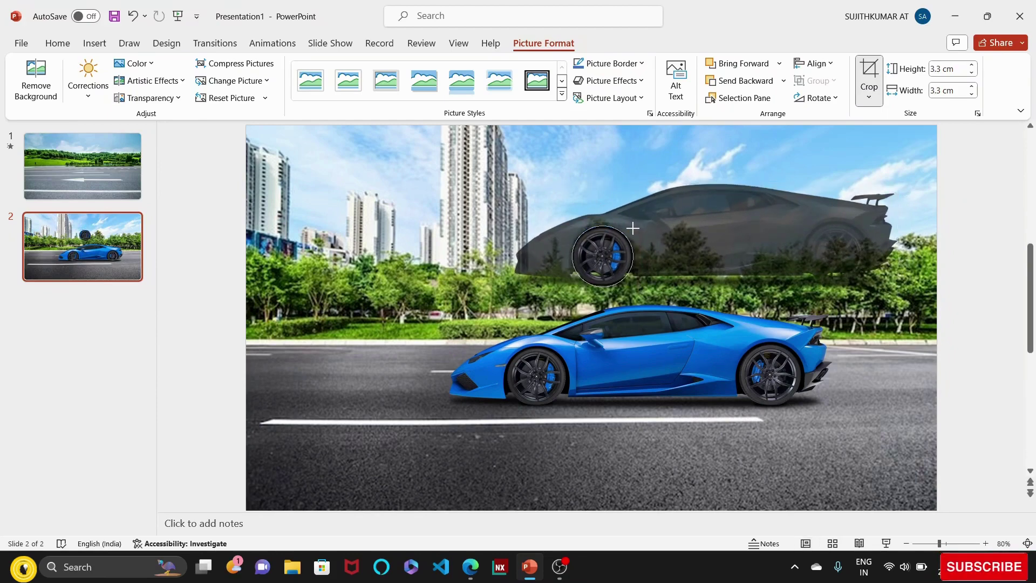
left_click(869, 70)
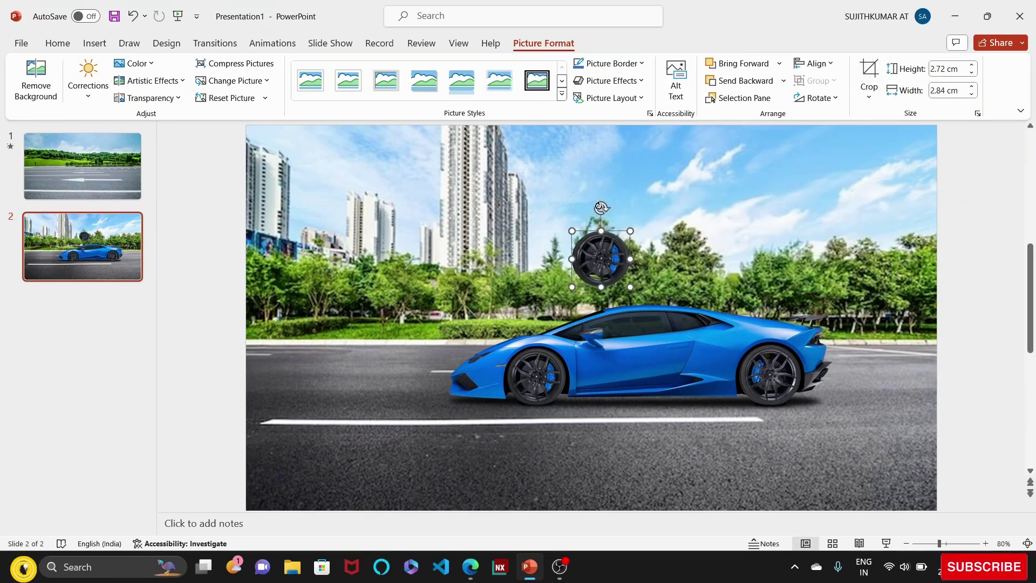
Step: Position the round wheel cut-out exactly over the blue car's rear wheel, then zoom out
left_click_drag(606, 265, 539, 377)
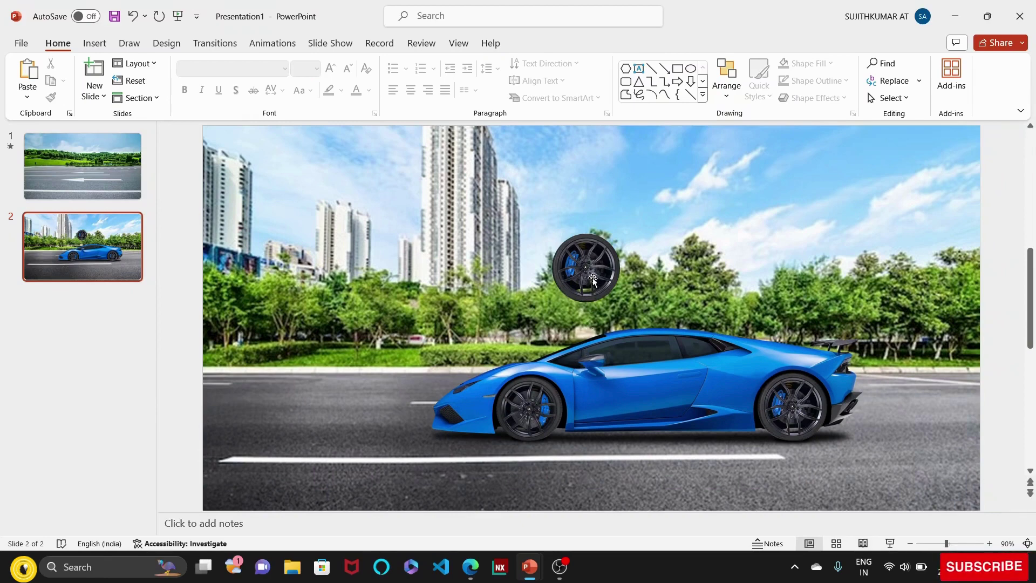
left_click_drag(593, 279, 799, 414)
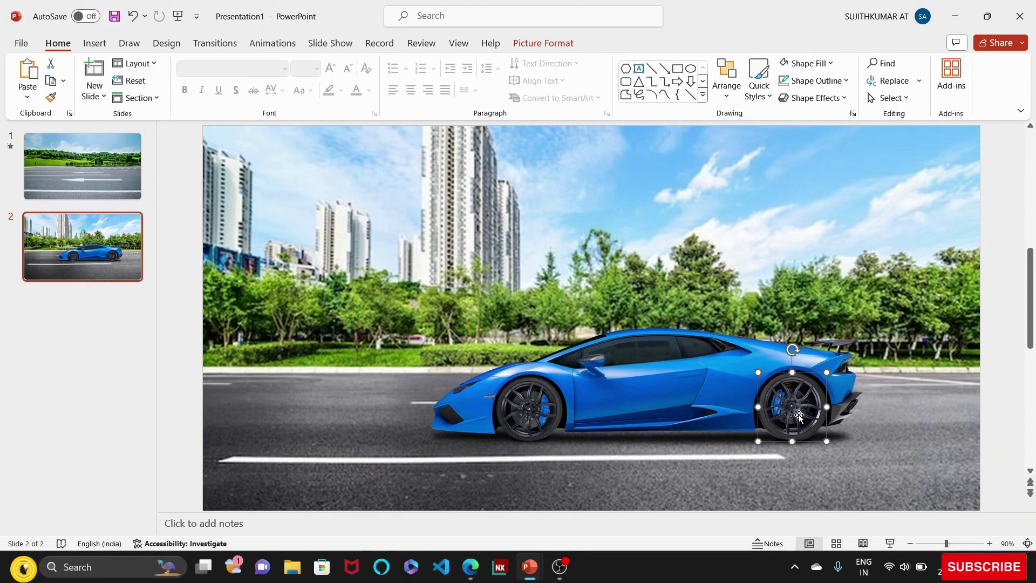
left_click(997, 384)
left_click(910, 544)
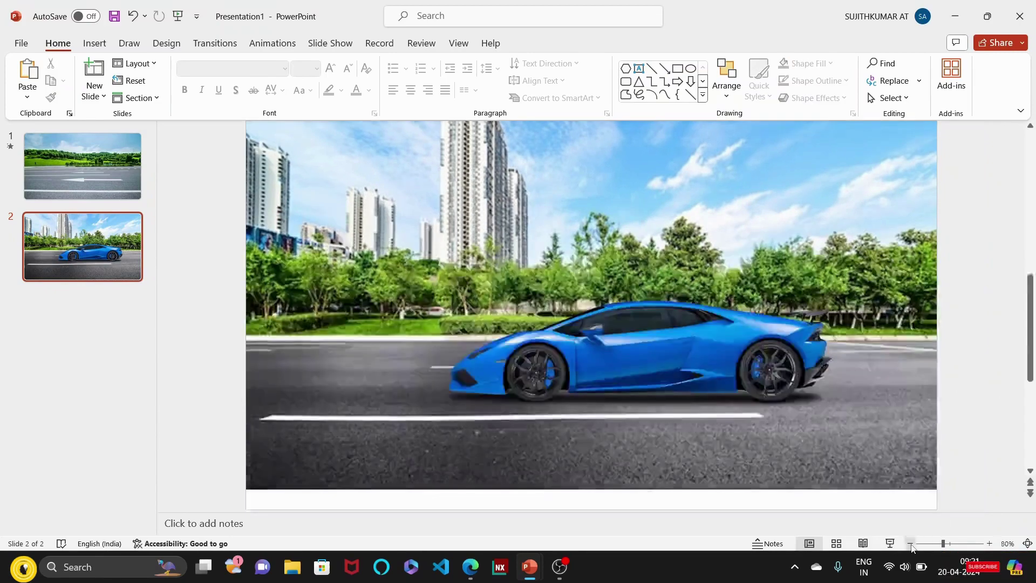
left_click(911, 544)
left_click(911, 544)
left_click(910, 543)
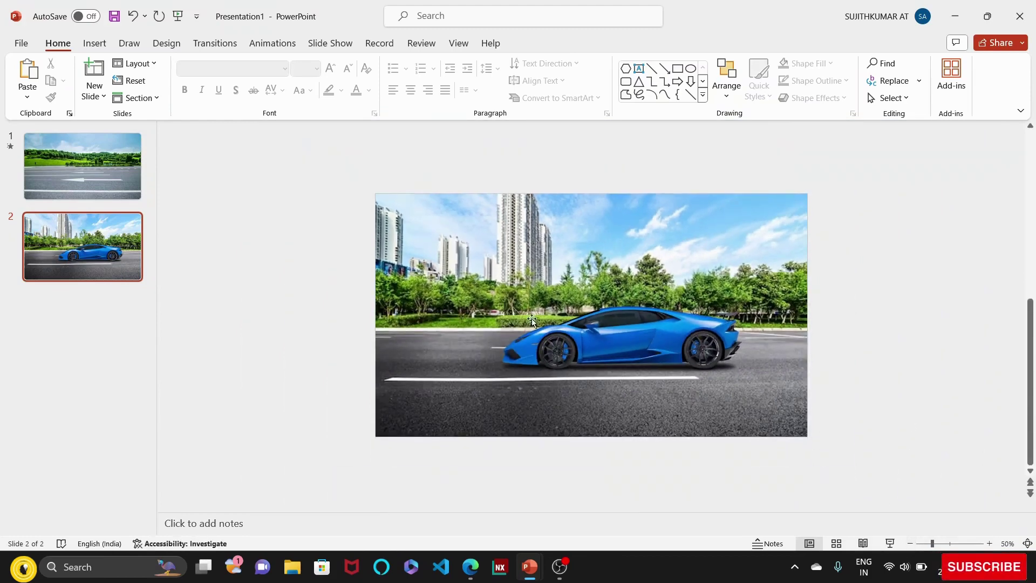
Step: Move the car and both wheels together off the slide's right edge, nudged slightly up
left_click(651, 346)
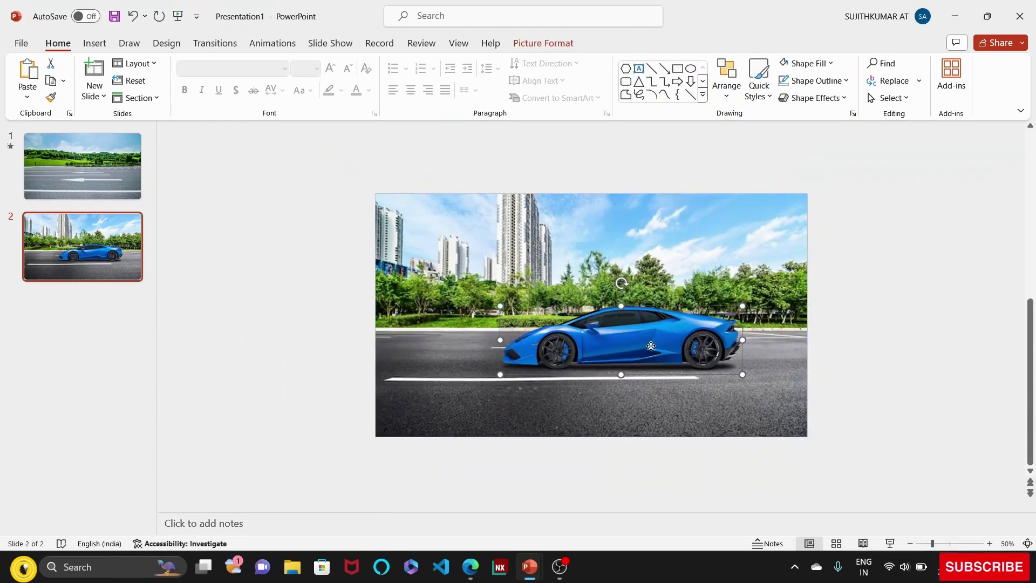
left_click(563, 354, "shift")
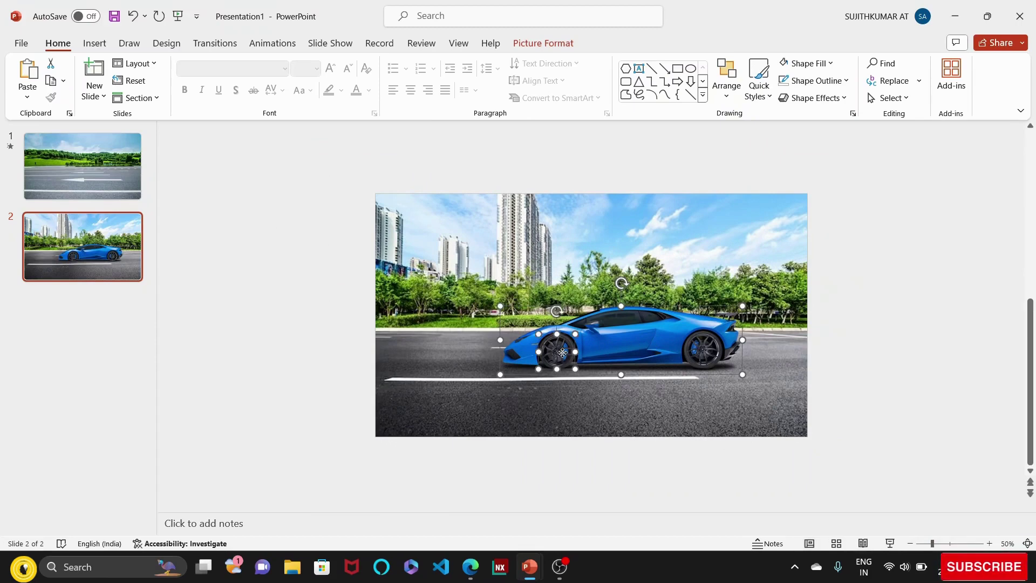
left_click(701, 357, "shift")
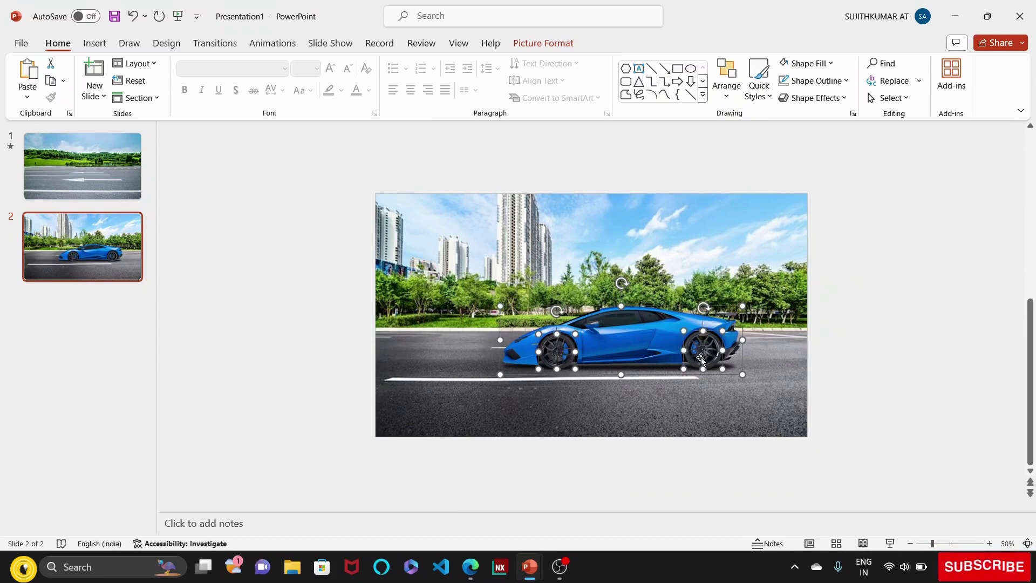
left_click_drag(701, 357, 977, 357)
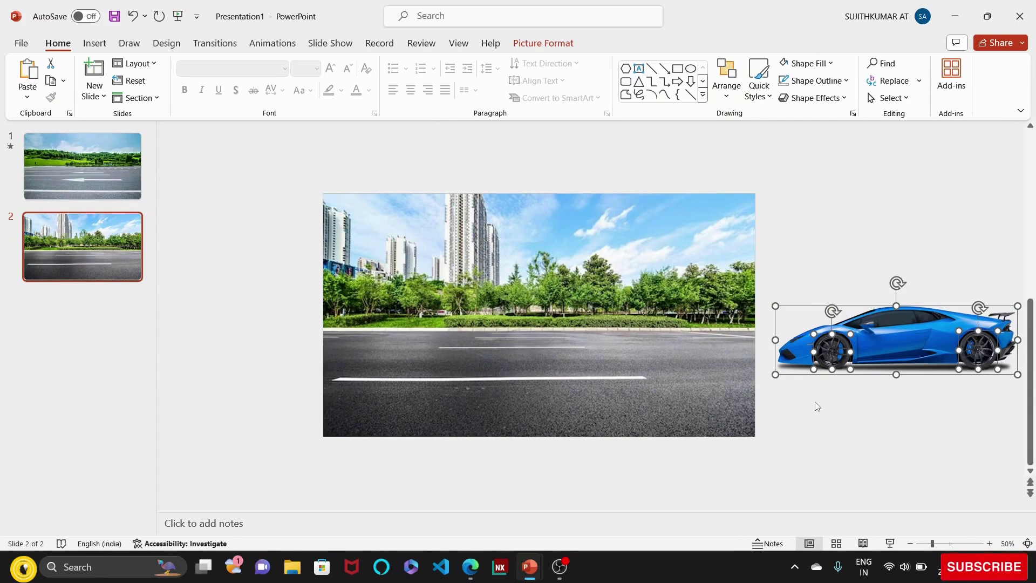
key("Up")
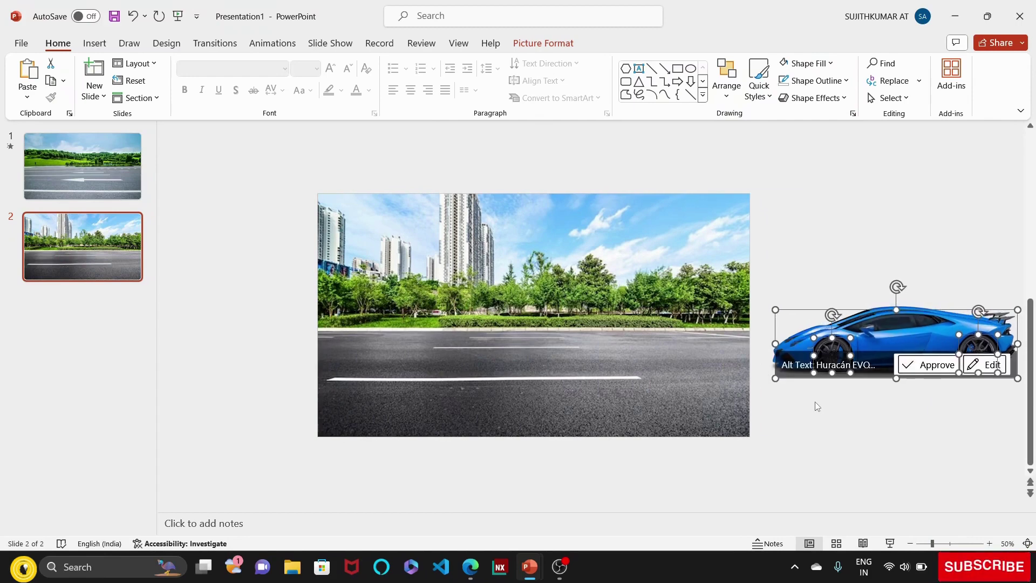
key("Up")
key("Up")
key("Up")
key("Up")
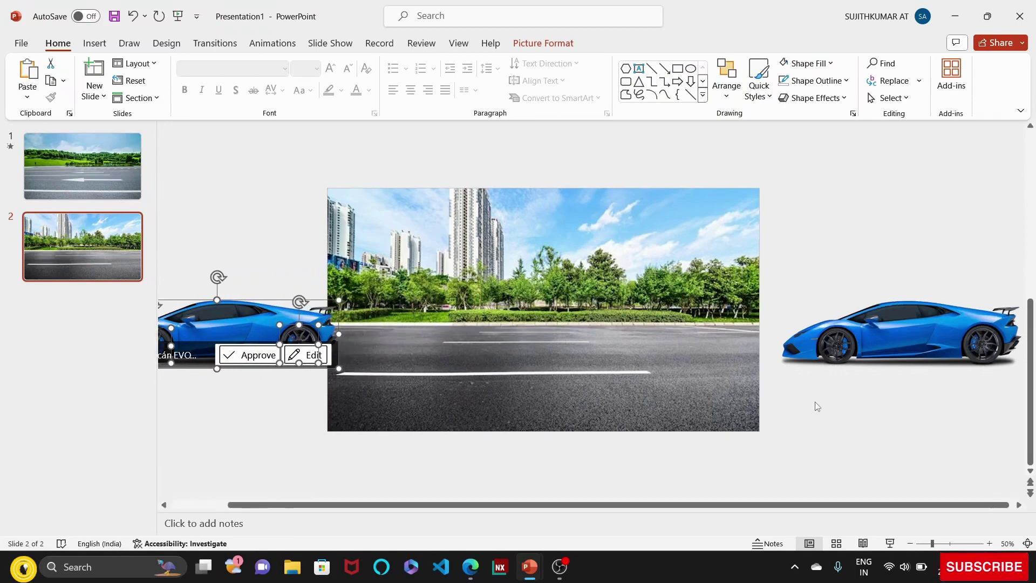
Step: Give the right car a Lines motion-path animation
left_click(903, 350)
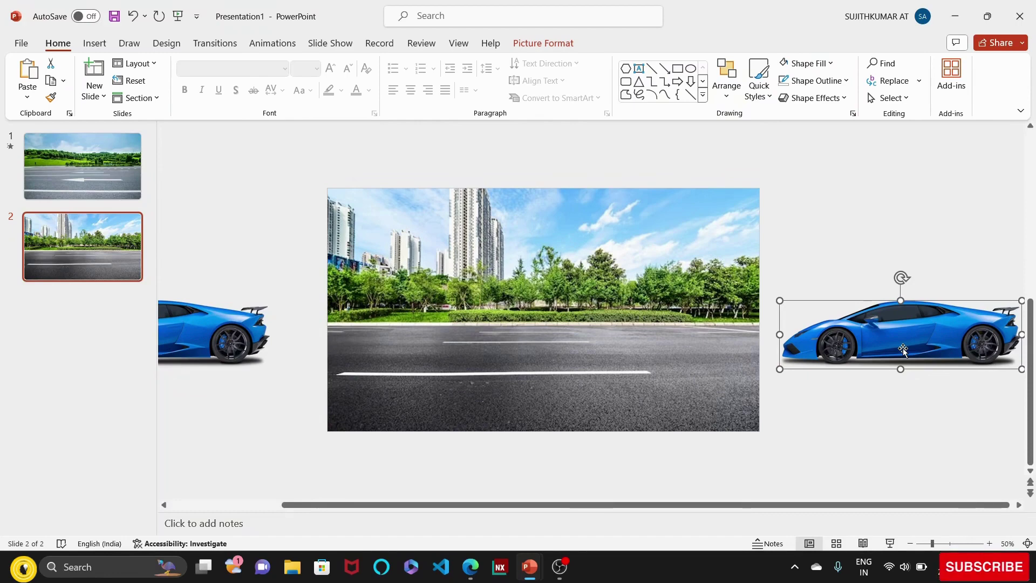
left_click(265, 44)
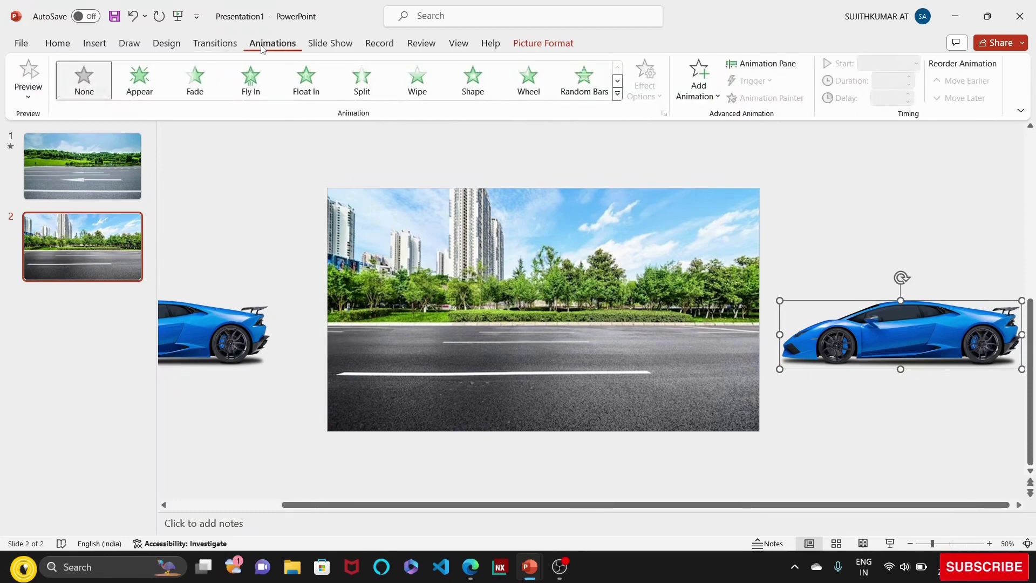
left_click(618, 95)
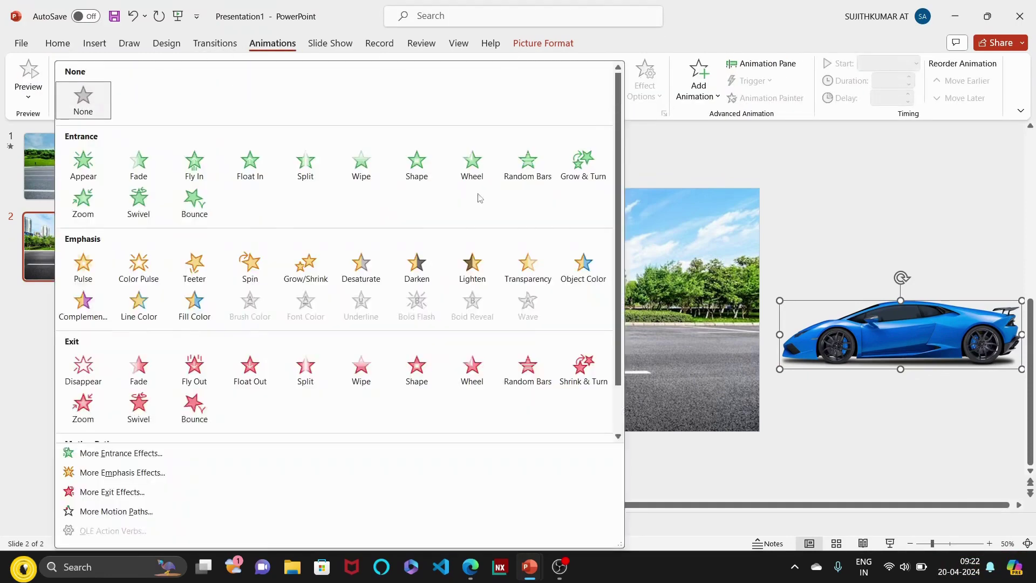
scroll(233, 337, "down", 2)
left_click(86, 423)
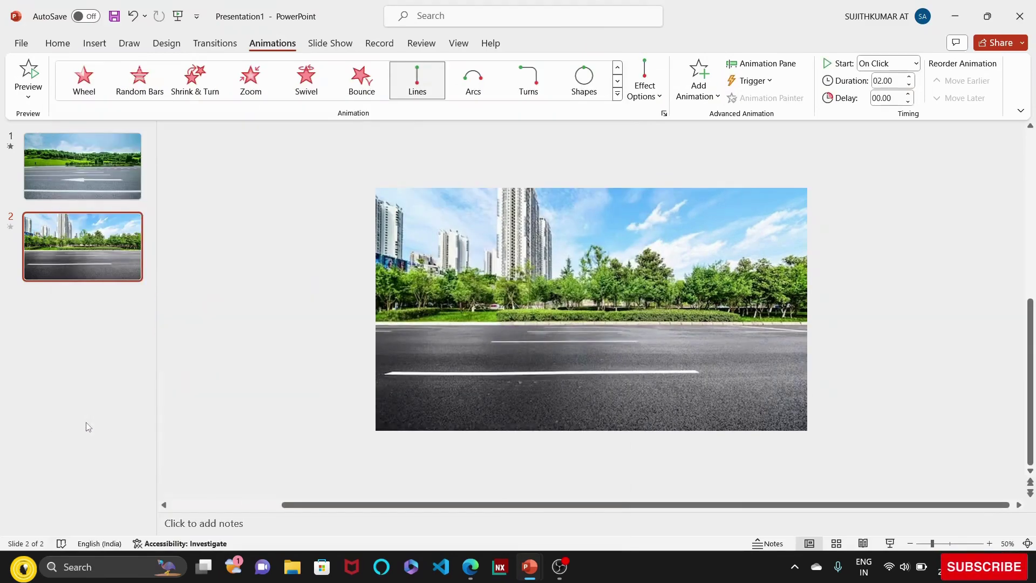
Step: Point the car's Lines path Left and stretch its end to the car off the left edge
left_click(654, 96)
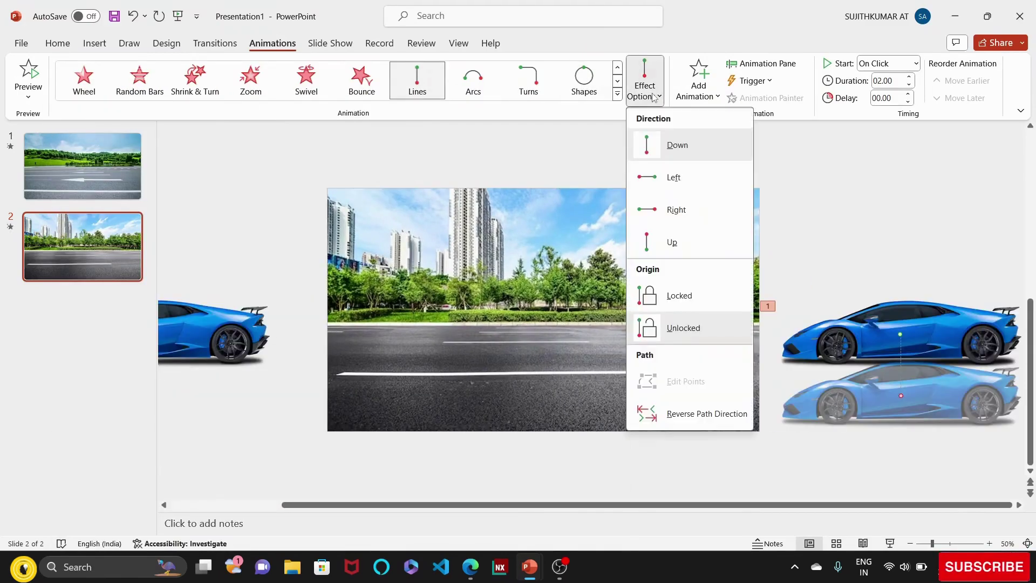
left_click(664, 183)
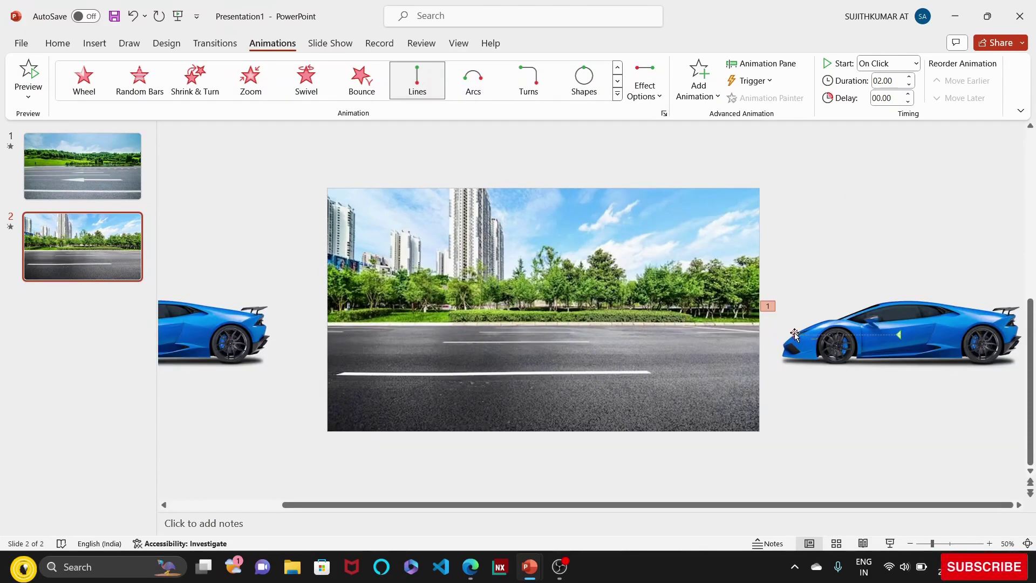
left_click(795, 335)
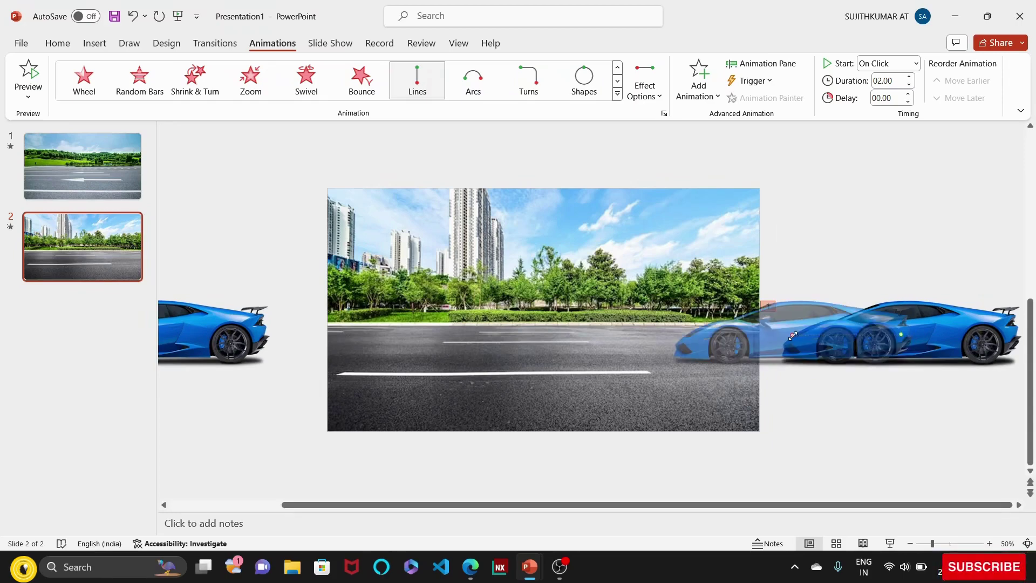
scroll(793, 335, "down", 1)
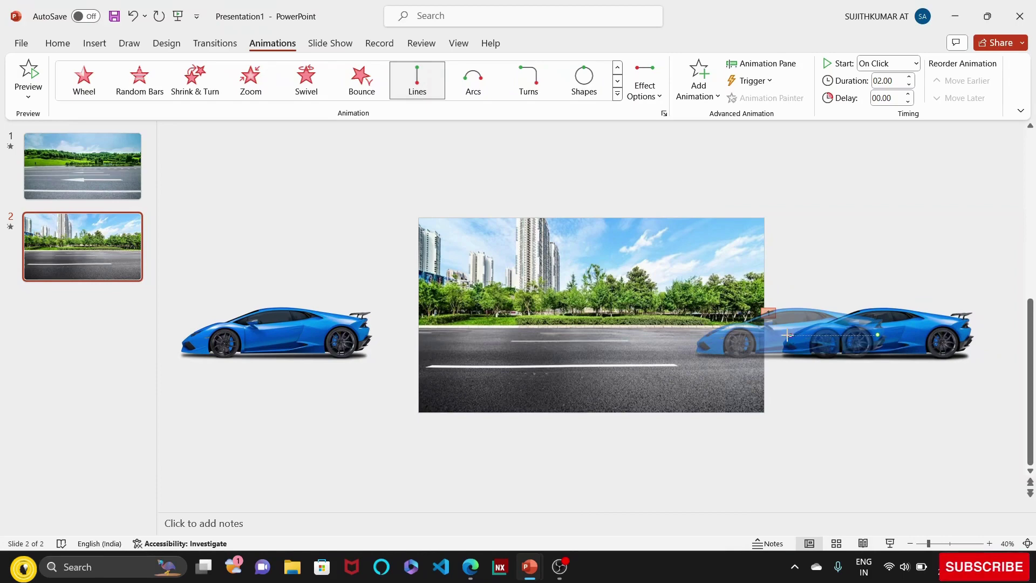
left_click_drag(788, 335, 274, 320)
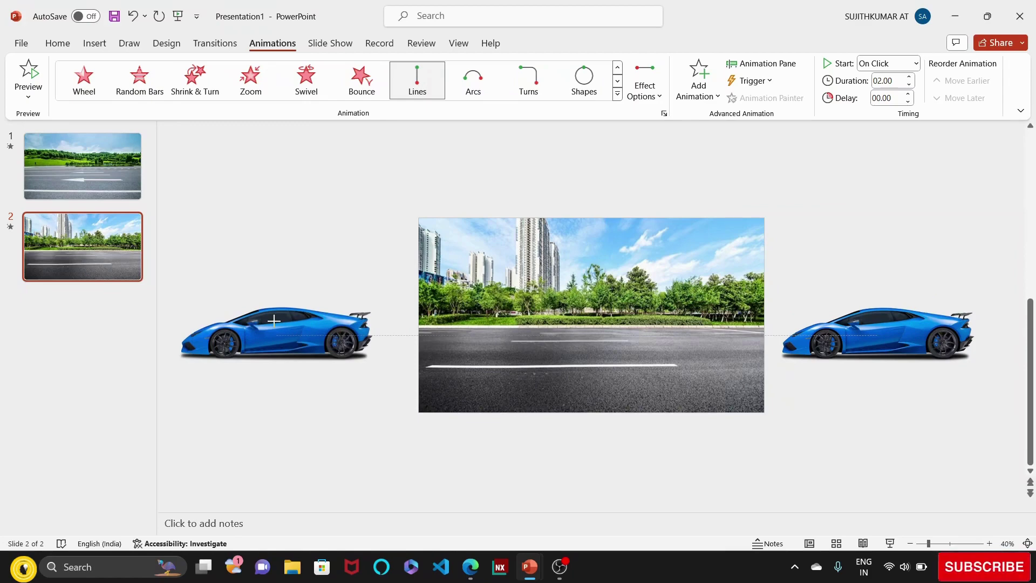
left_click_drag(274, 320, 275, 322)
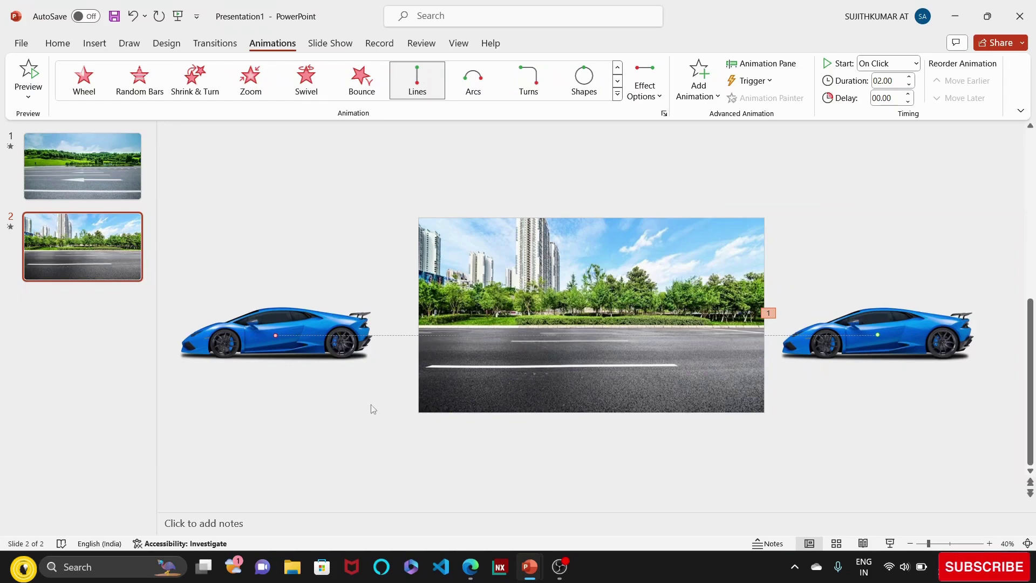
Step: Start the car's path With Previous and paint the same animation onto both wheels
left_click(917, 65)
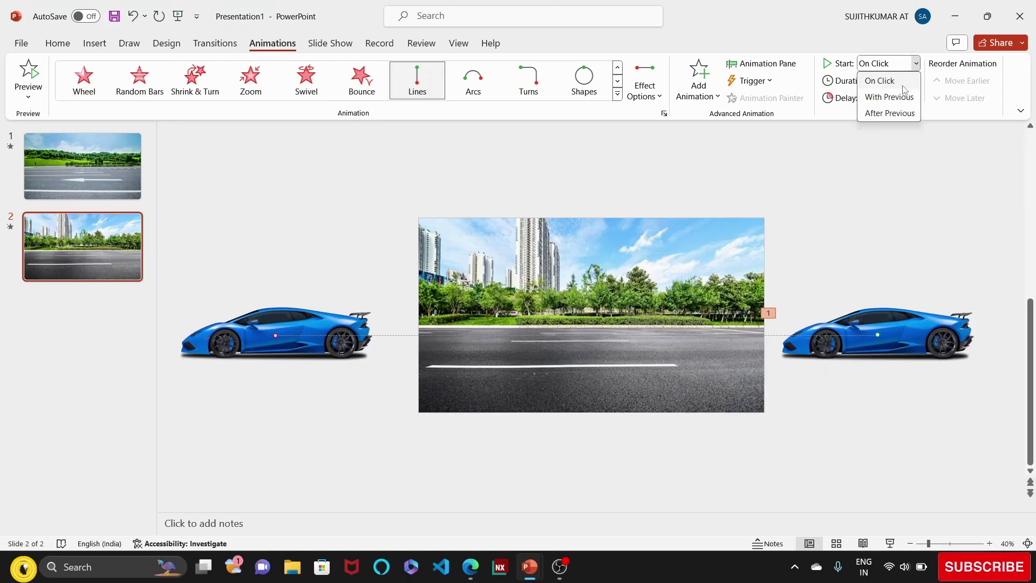
left_click(890, 97)
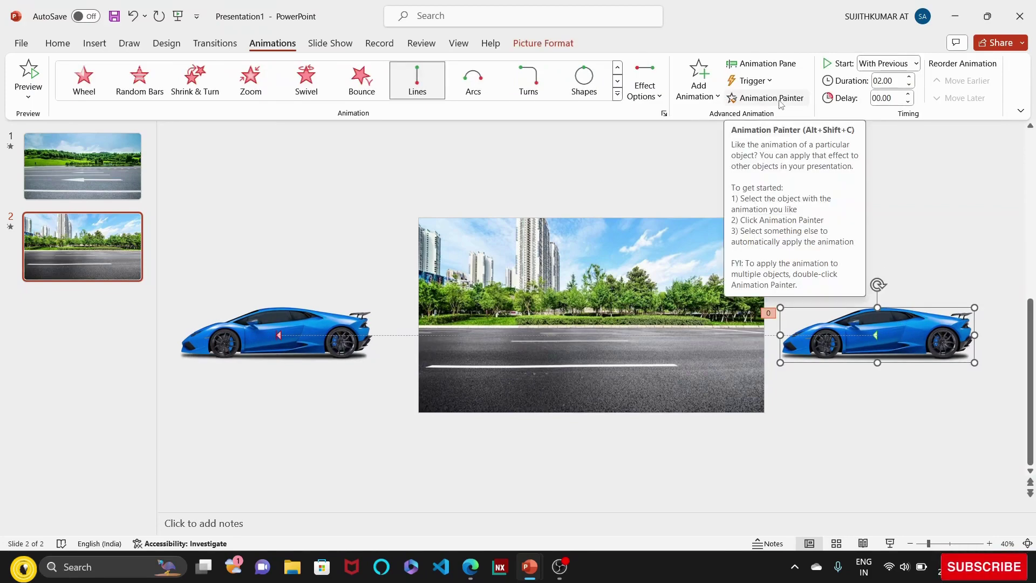
left_click(781, 102)
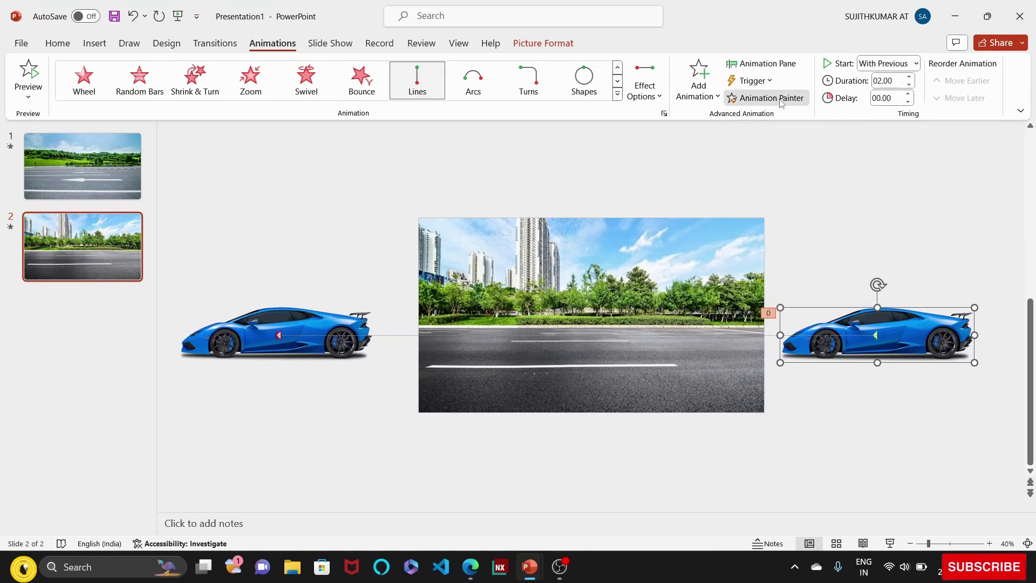
left_click(826, 349)
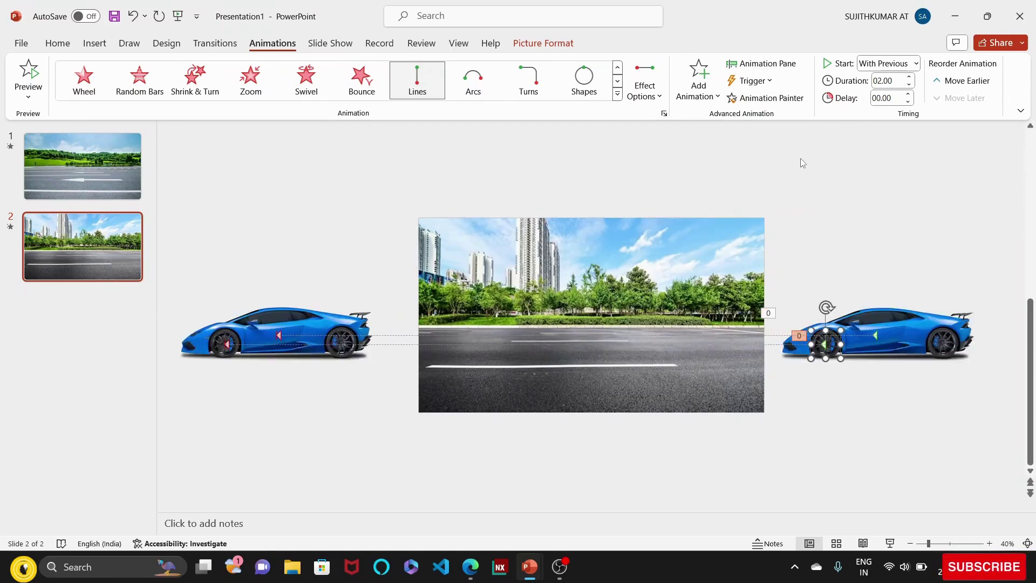
left_click(788, 100)
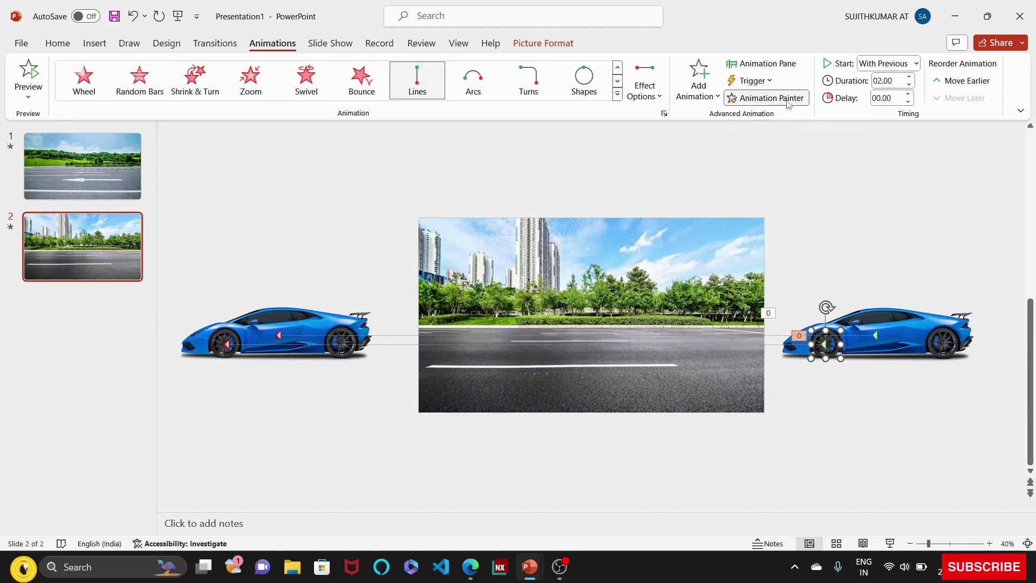
left_click(943, 346)
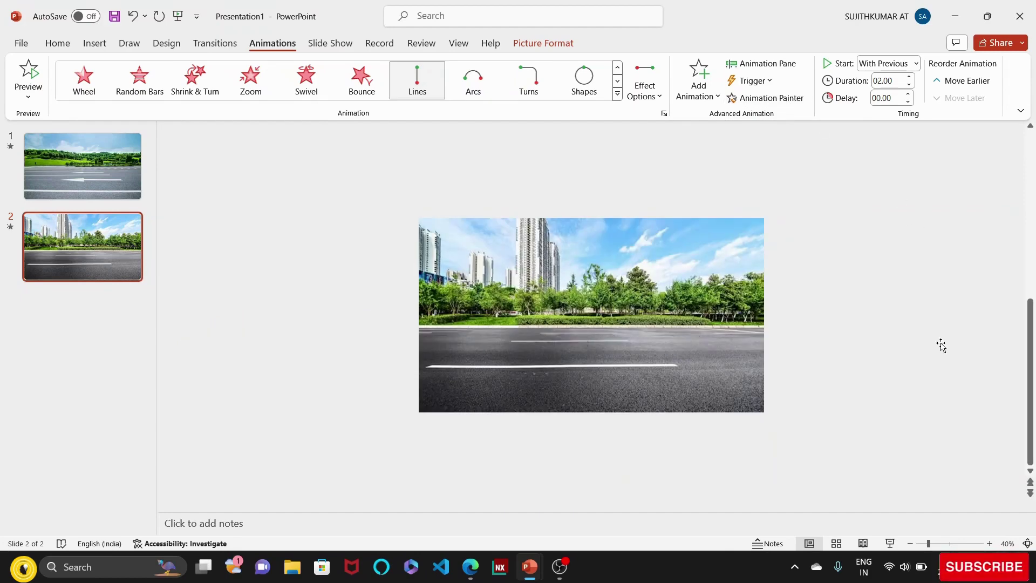
left_click(761, 63)
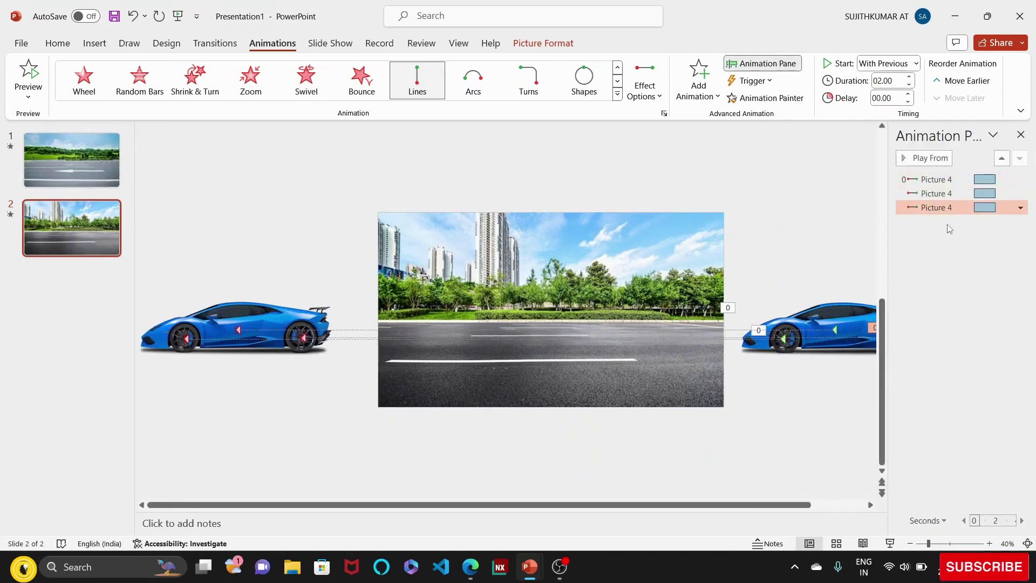
Step: Give all three Picture 4 paths 0 sec smooth start, 3-second duration, repeating until end of slide
left_click(938, 180, "shift")
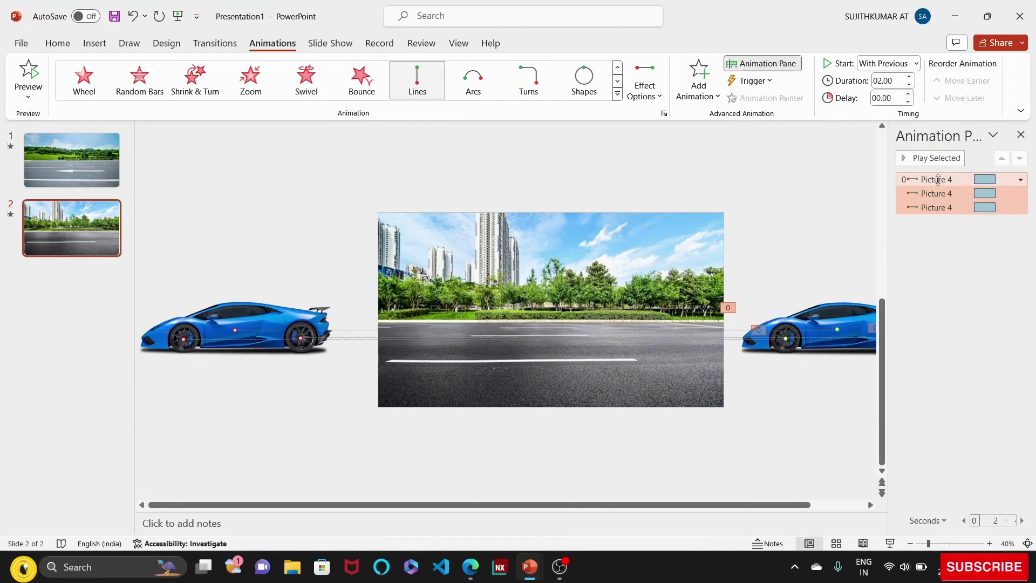
left_click(1020, 180)
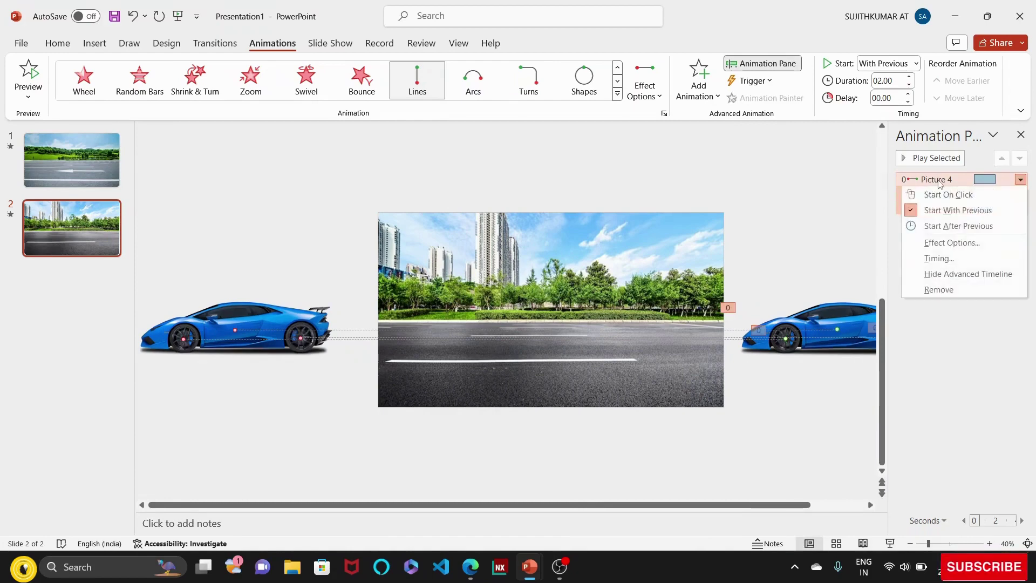
left_click(953, 243)
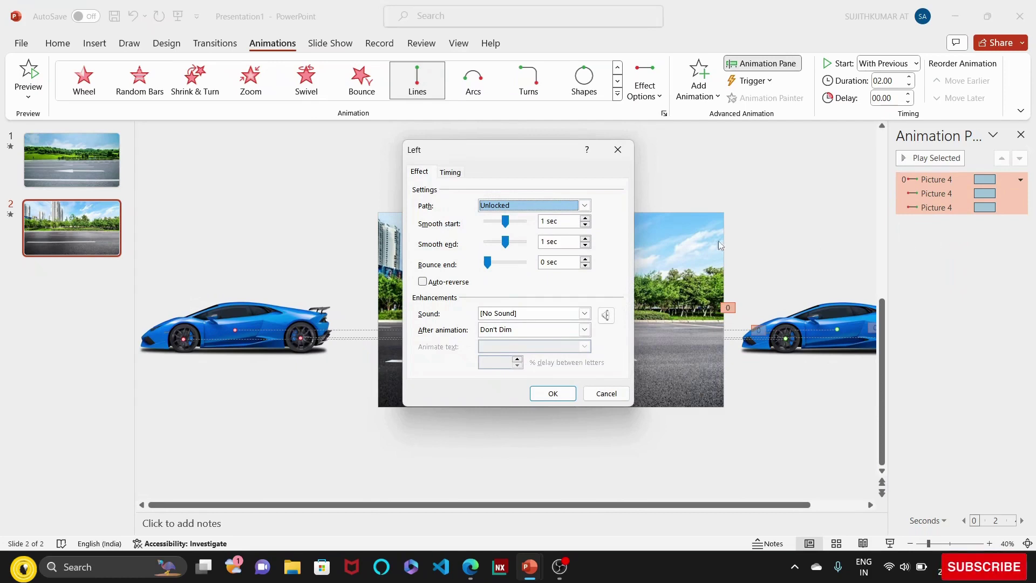
mouse_move(506, 222)
left_mouse_down()
mouse_move(487, 221)
mouse_move(482, 246)
left_mouse_up()
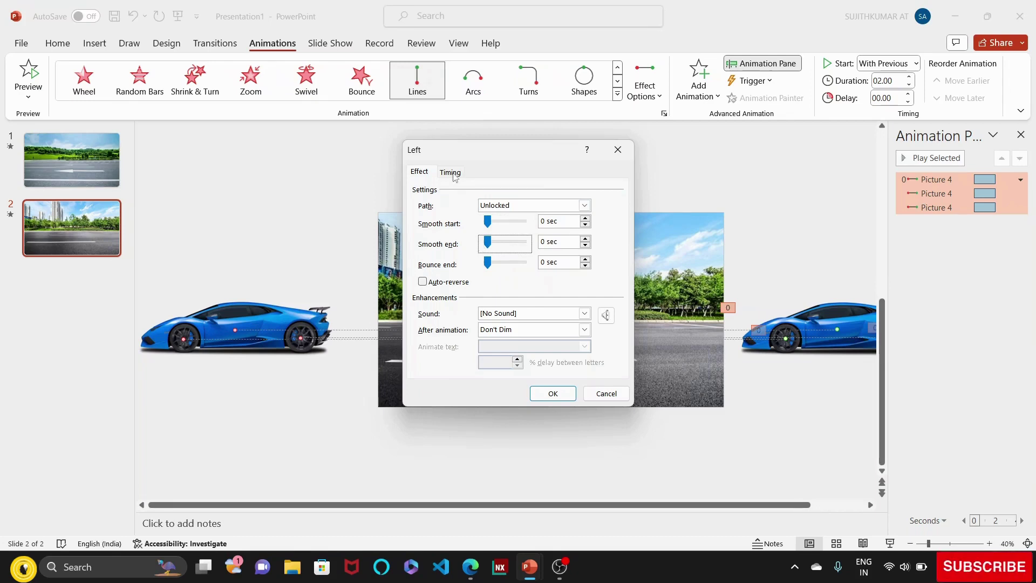
left_click(452, 172)
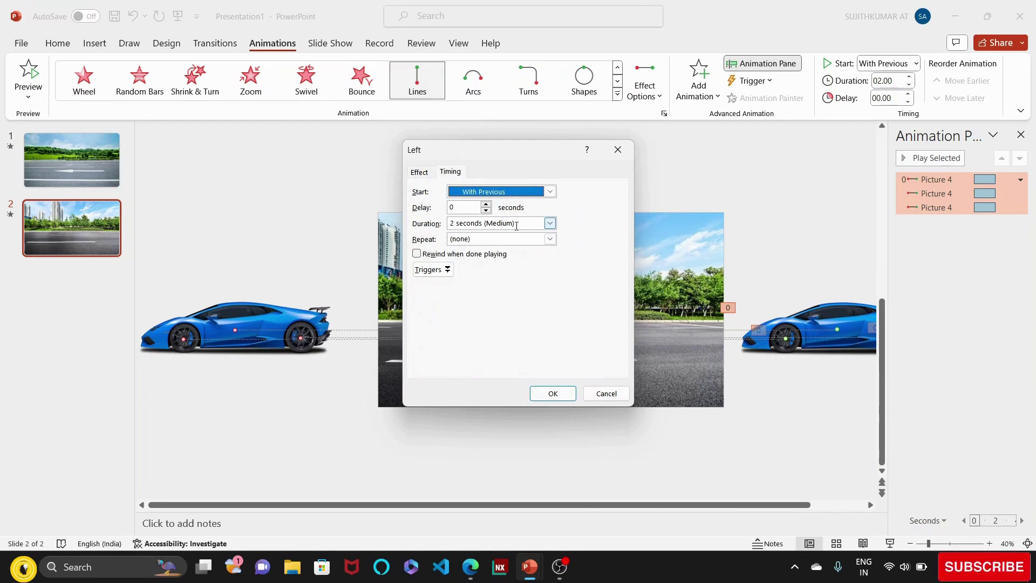
left_click(549, 224)
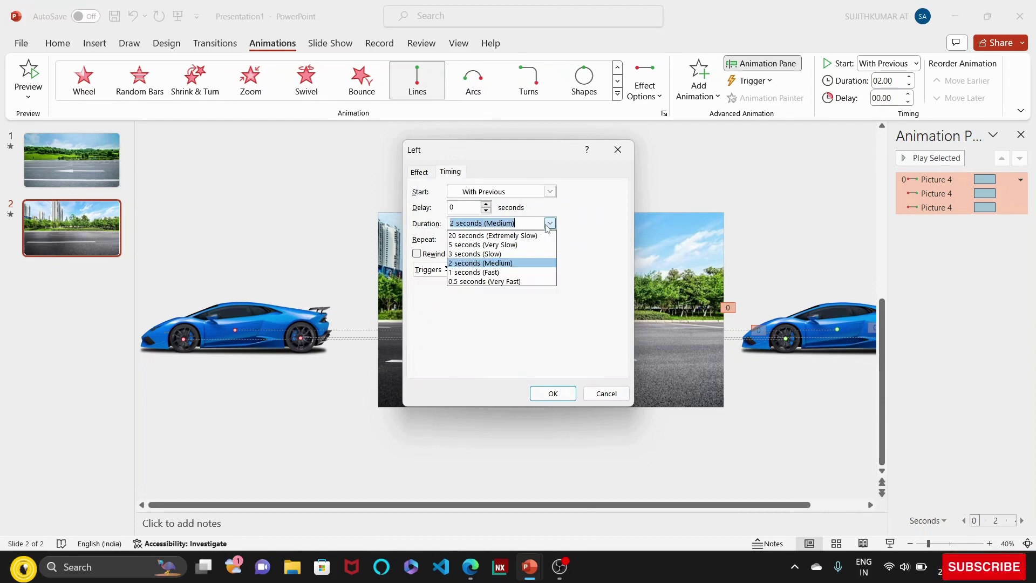
left_click(488, 254)
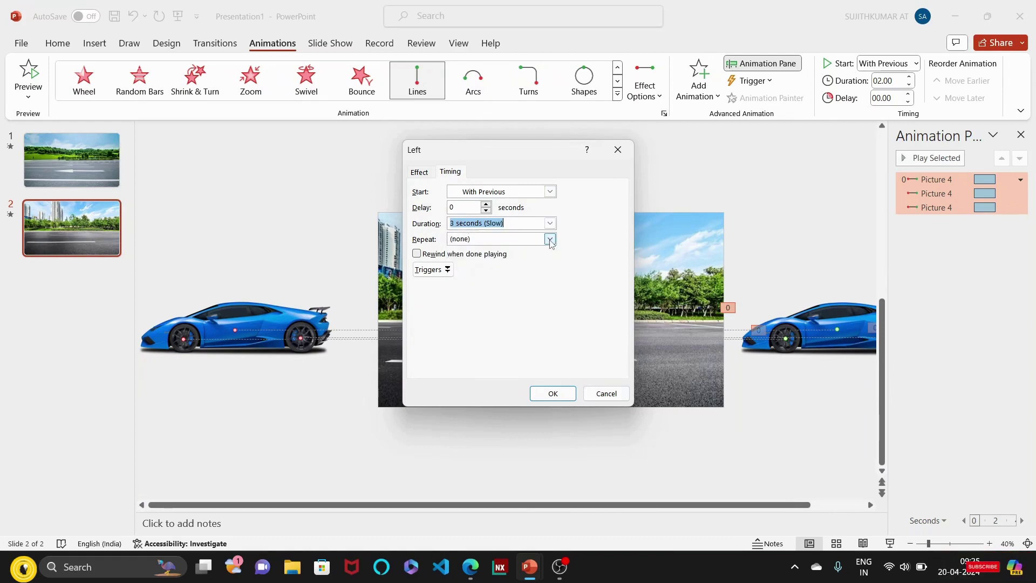
left_click(550, 240)
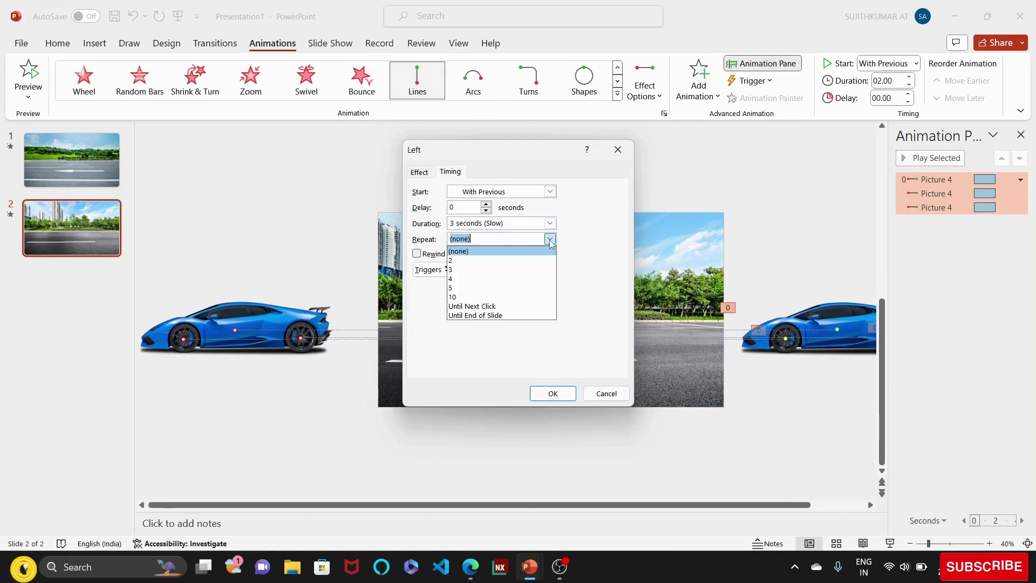
left_click(493, 316)
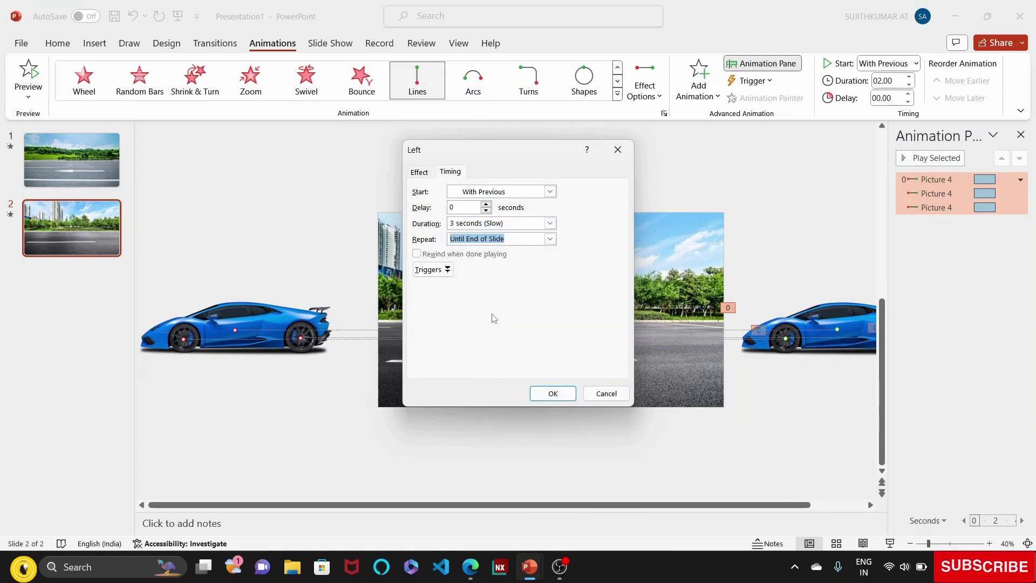
left_click(556, 394)
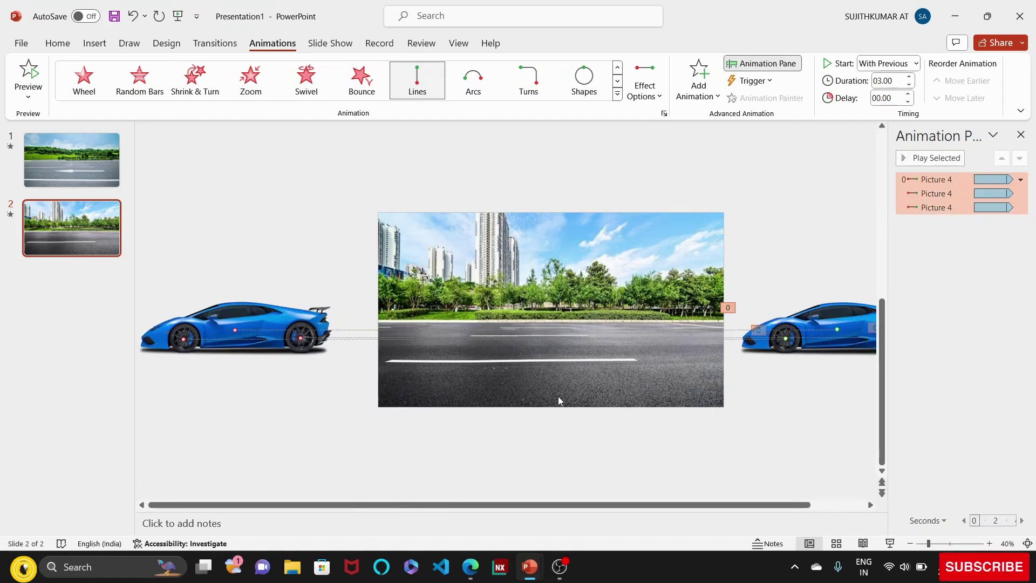
Step: Add a Spin emphasis to the front wheel, starting With Previous
left_click(810, 259)
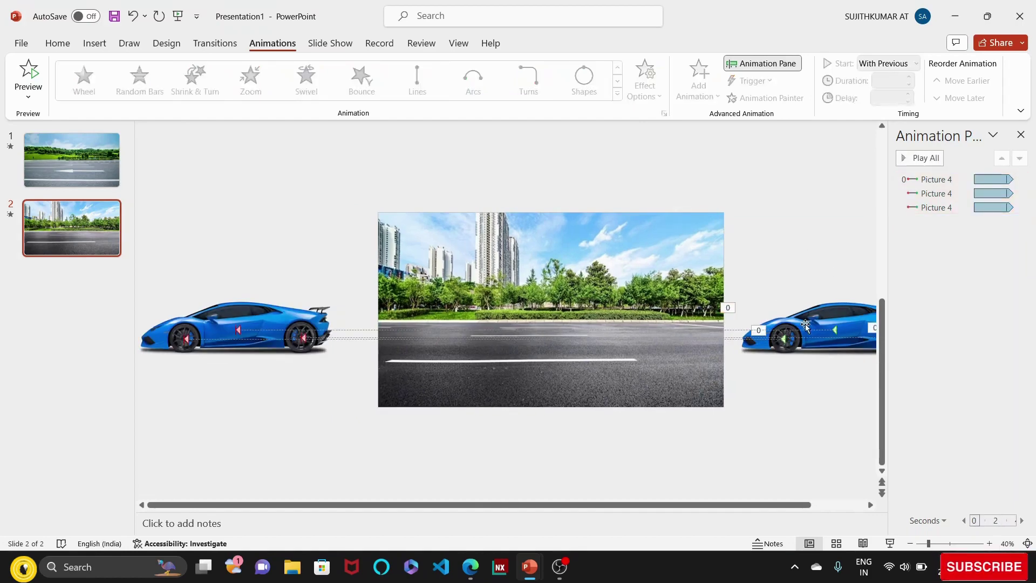
left_click(786, 339)
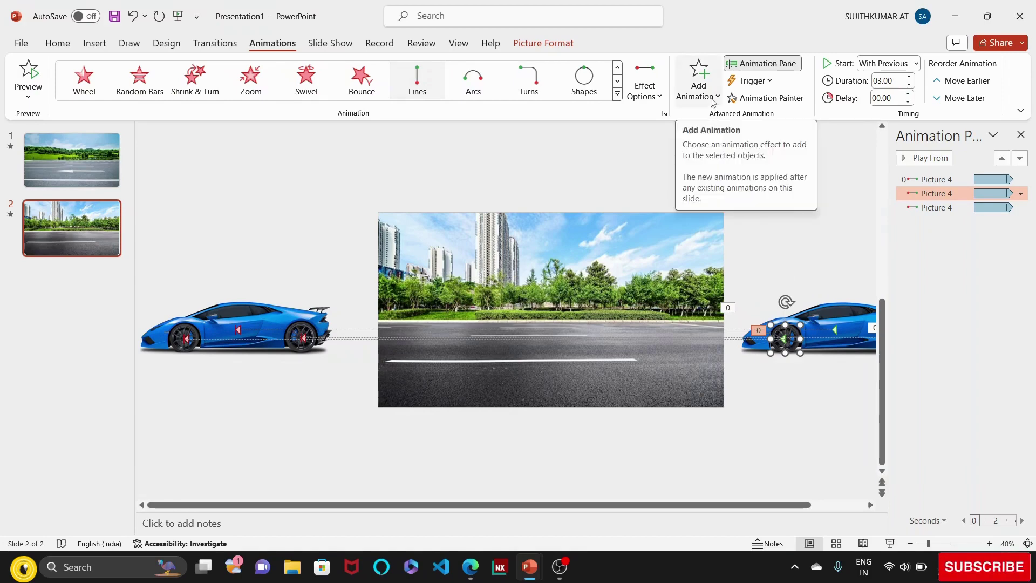
left_click(713, 102)
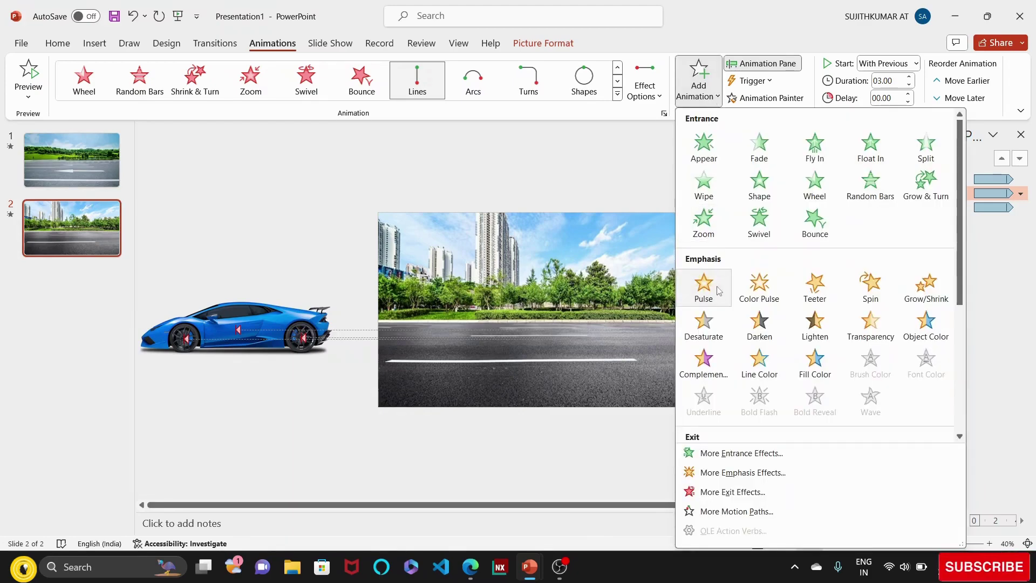
left_click(872, 287)
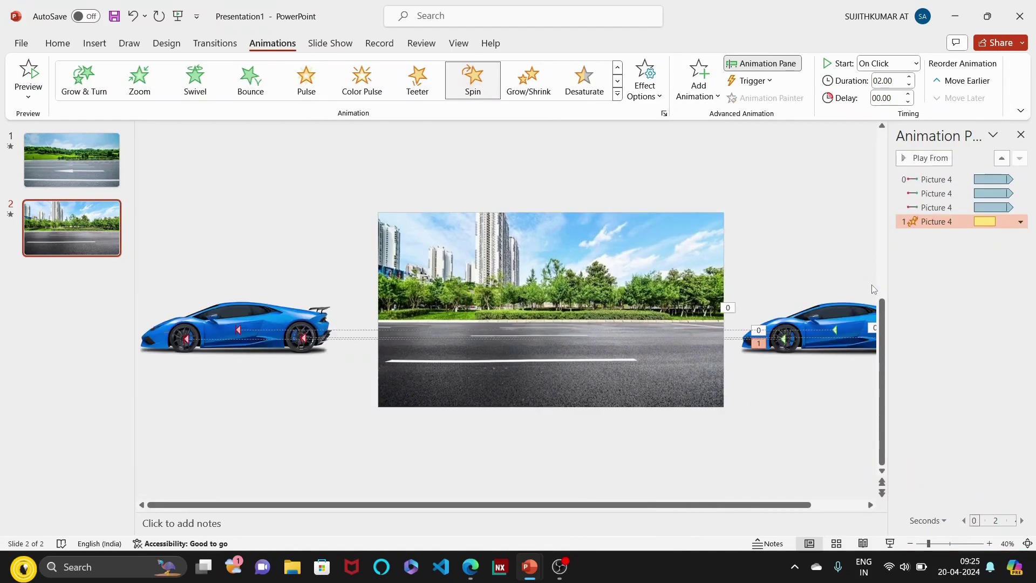
left_click(916, 63)
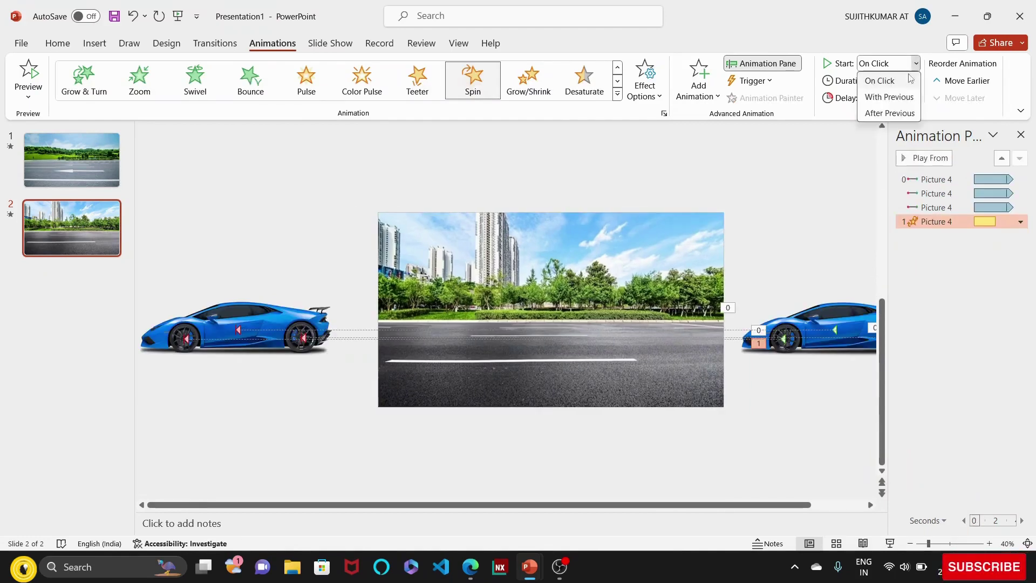
left_click(890, 97)
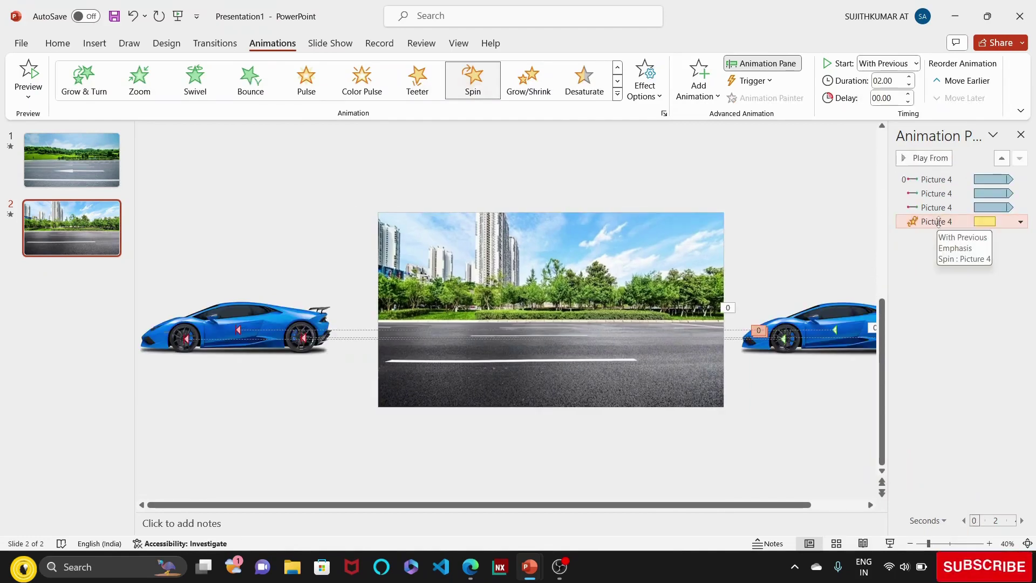
Step: Set the wheel's Spin to 360° Counterclockwise with a 2-second duration
left_click(1021, 221)
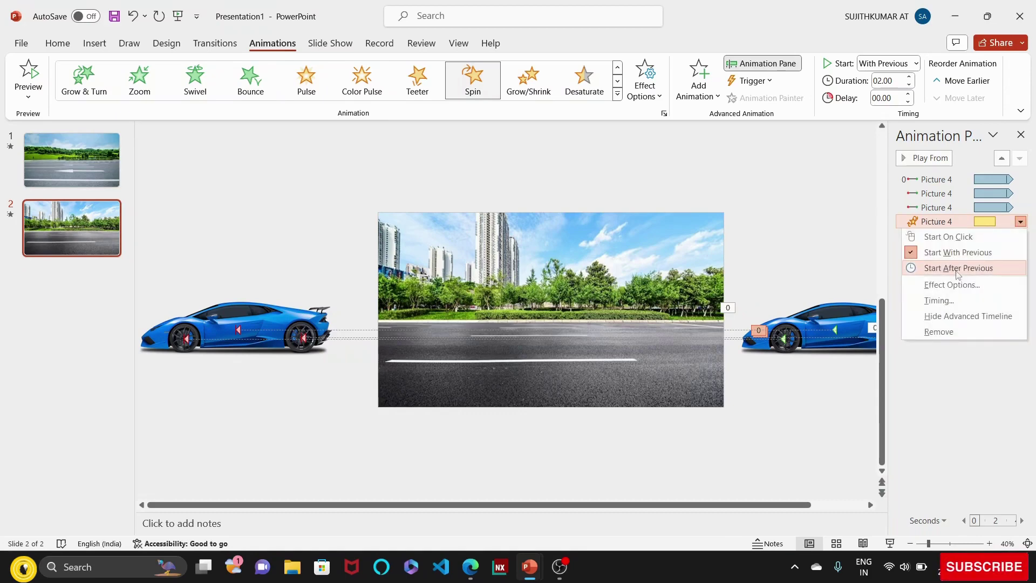
left_click(936, 221)
double_click(935, 222)
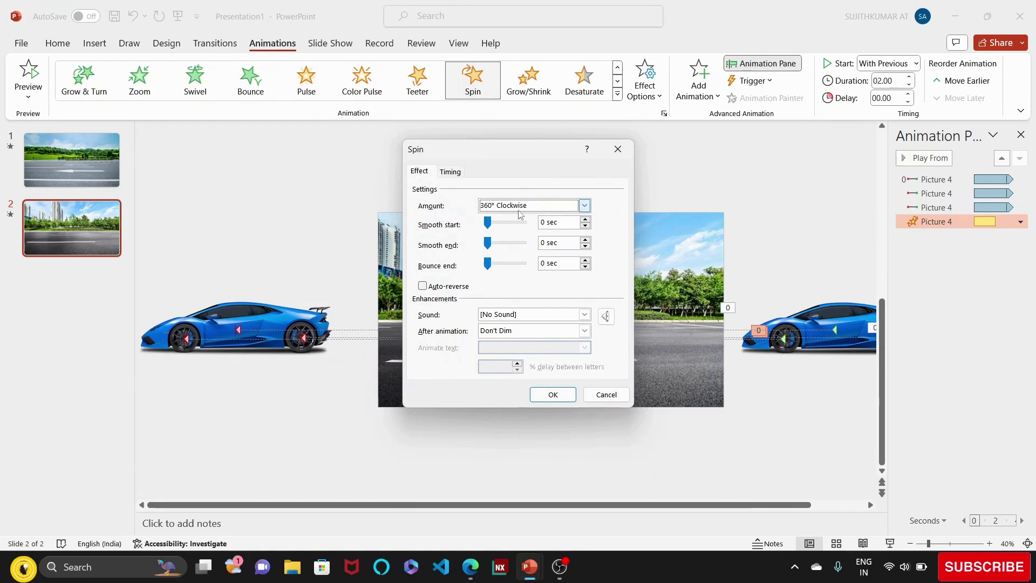
left_click(585, 207)
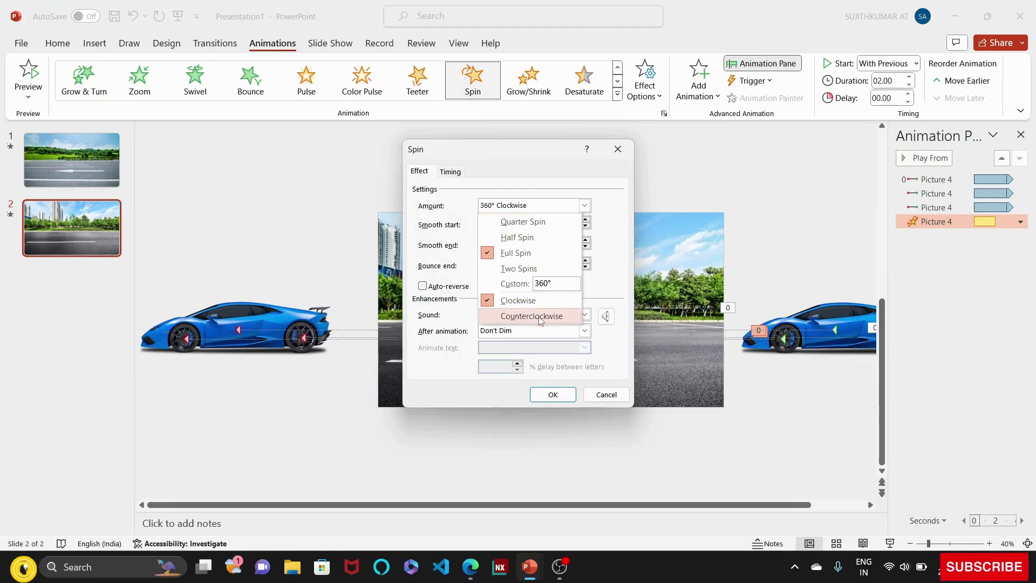
left_click(541, 317)
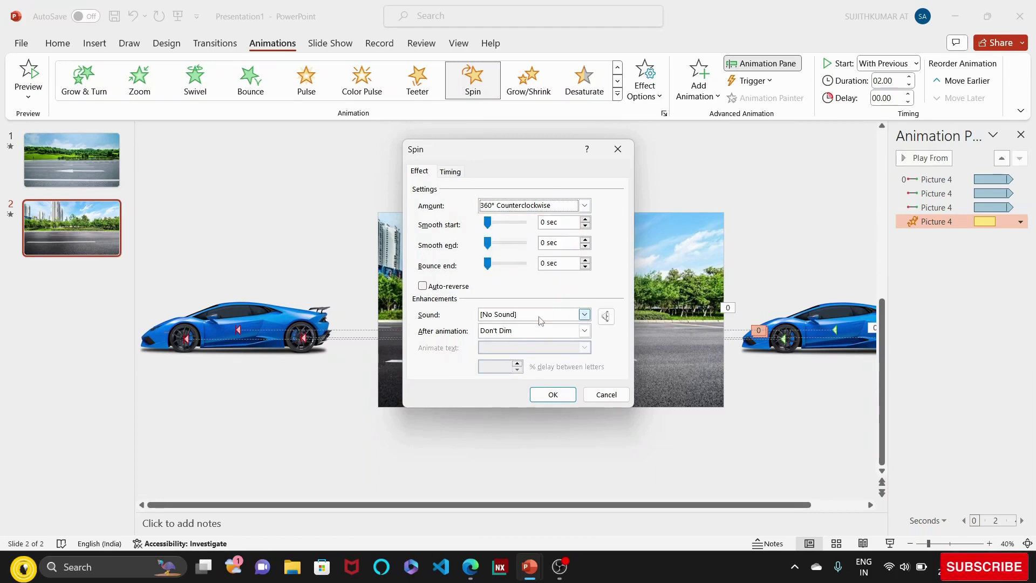
left_click(451, 172)
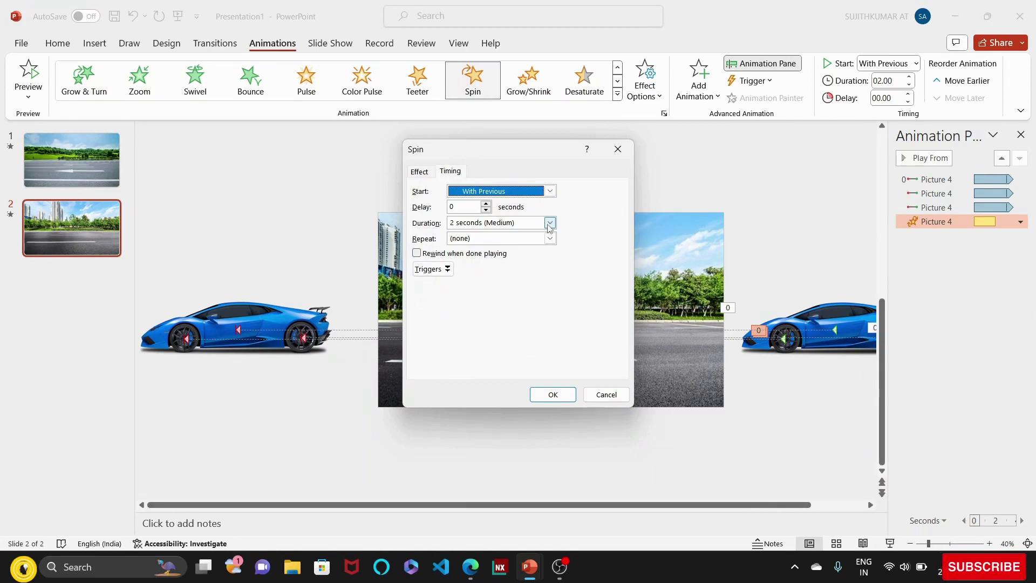
left_click(550, 222)
left_click(483, 262)
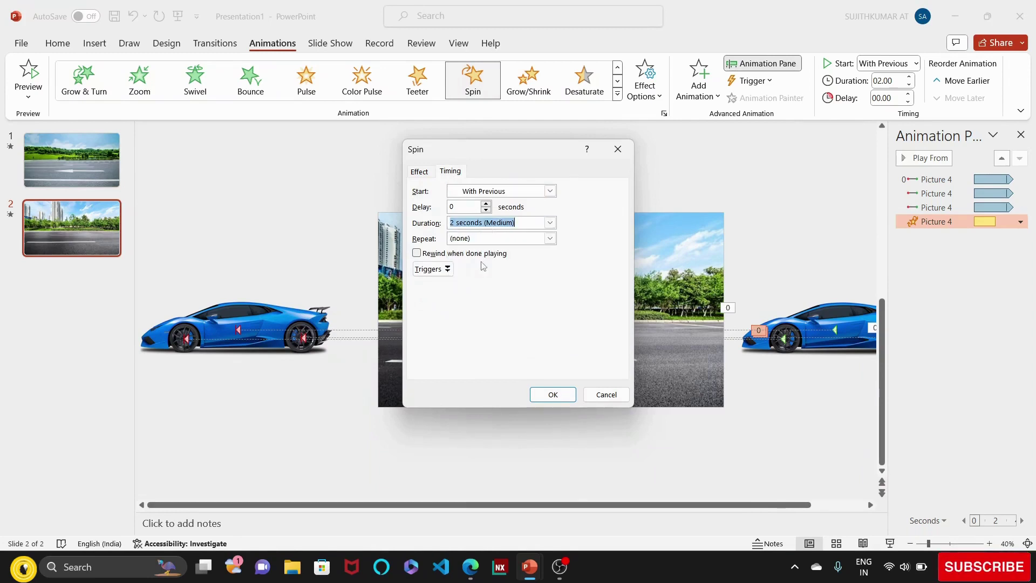
left_click(553, 394)
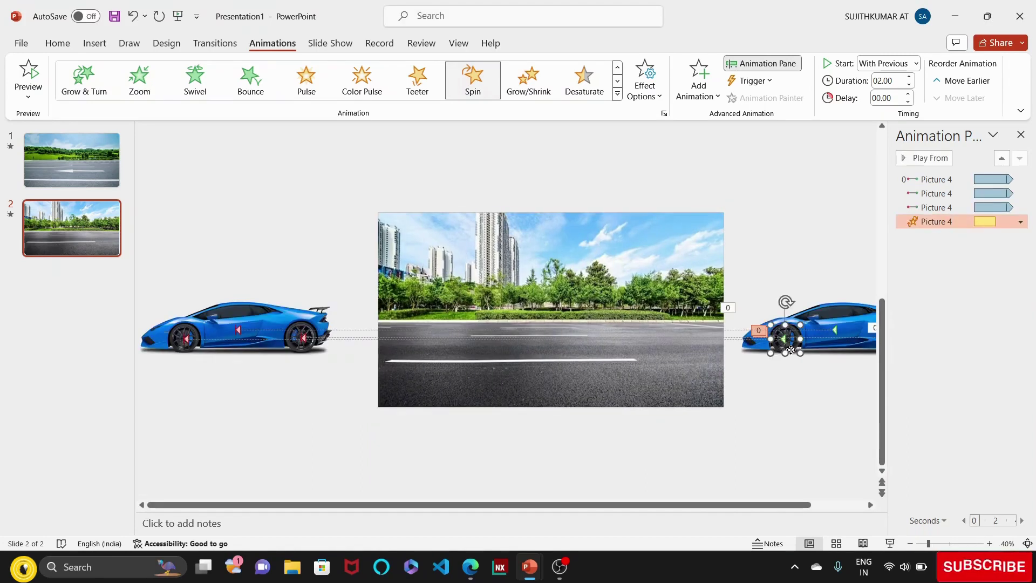
Step: Copy the front wheel's motion path and spin onto the rear wheel, then preview the slide show
left_click(793, 343)
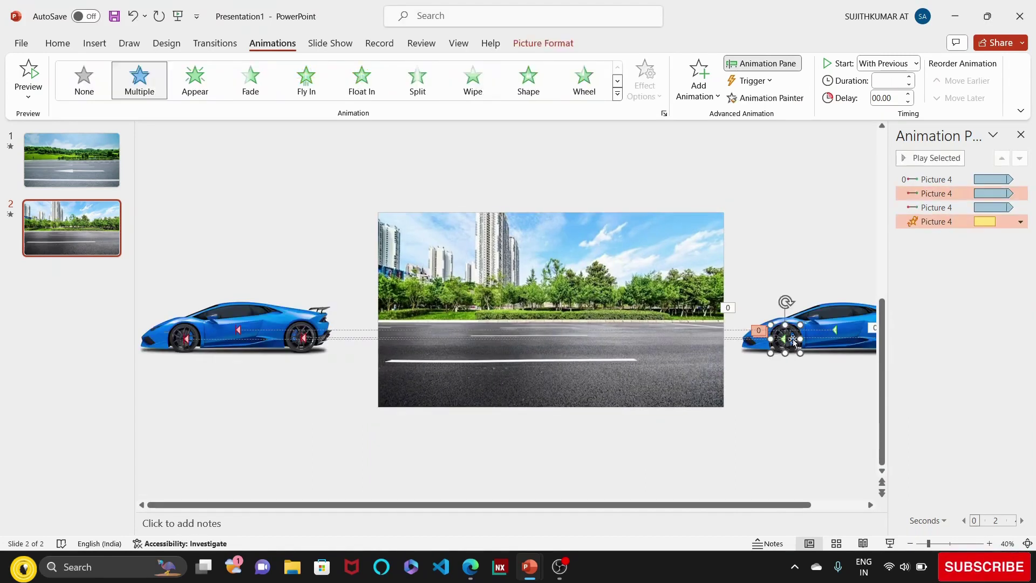
left_click(772, 99)
left_click_drag(792, 505, 847, 505)
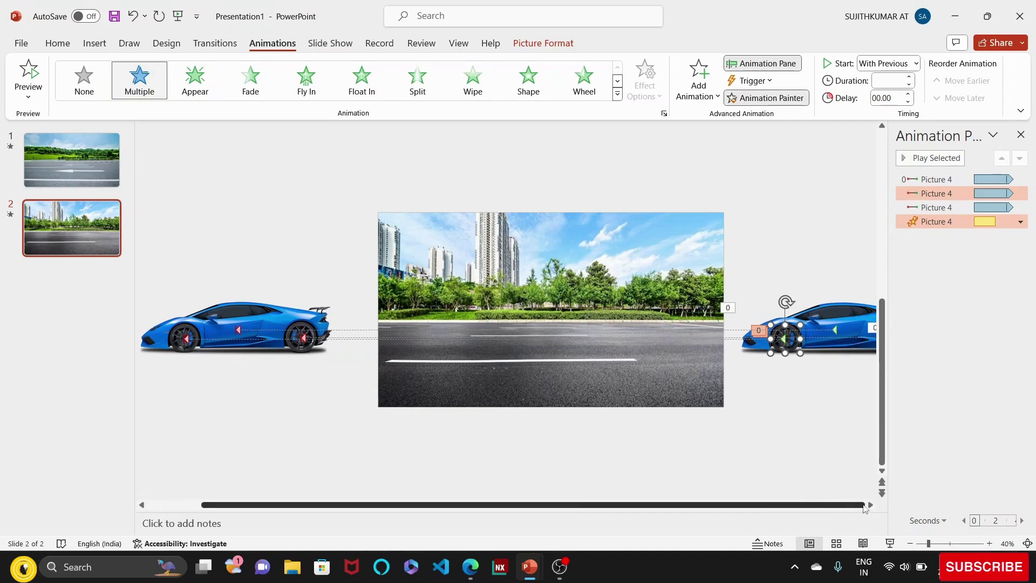
left_click(849, 344)
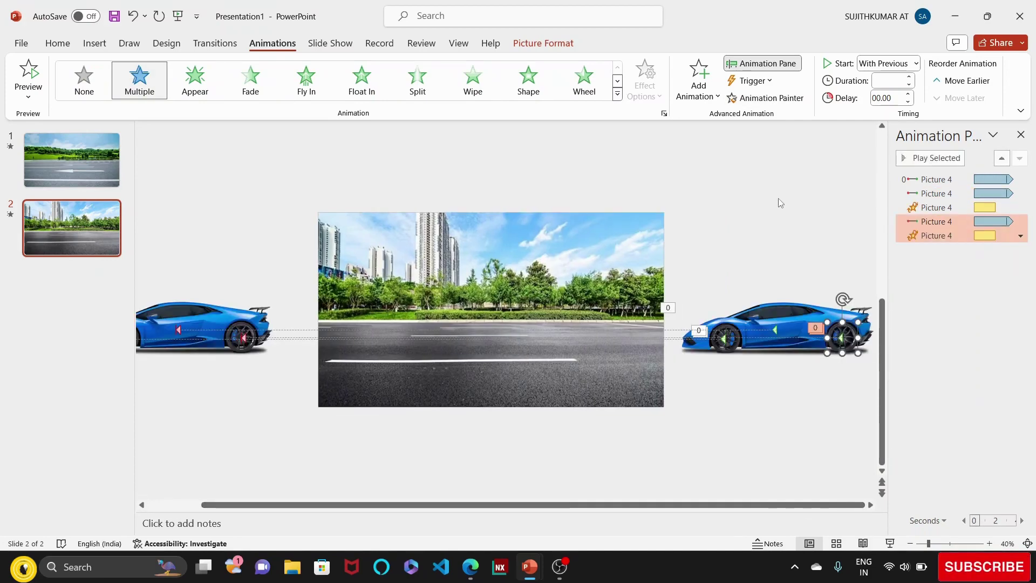
left_click(890, 543)
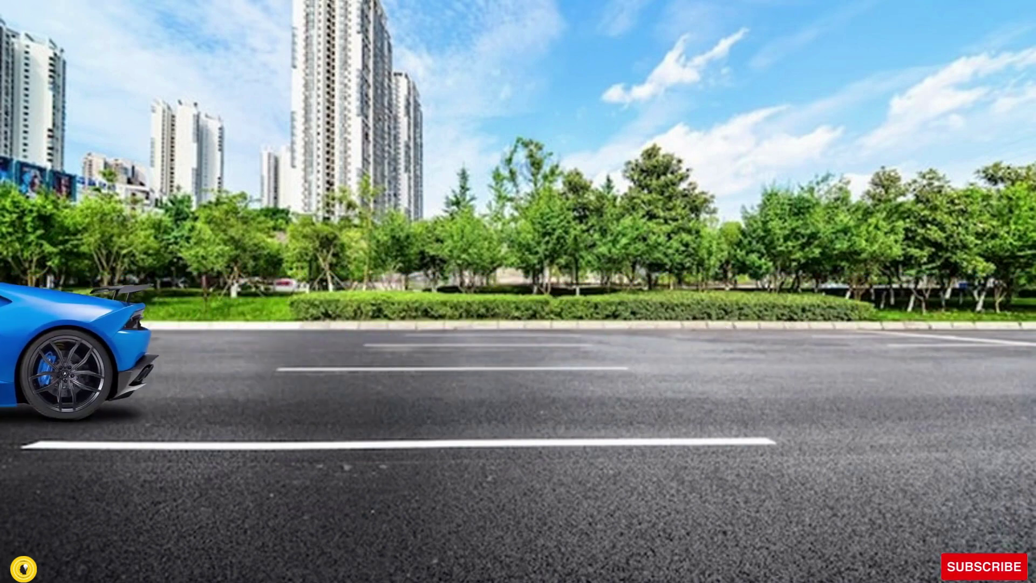
key("Escape")
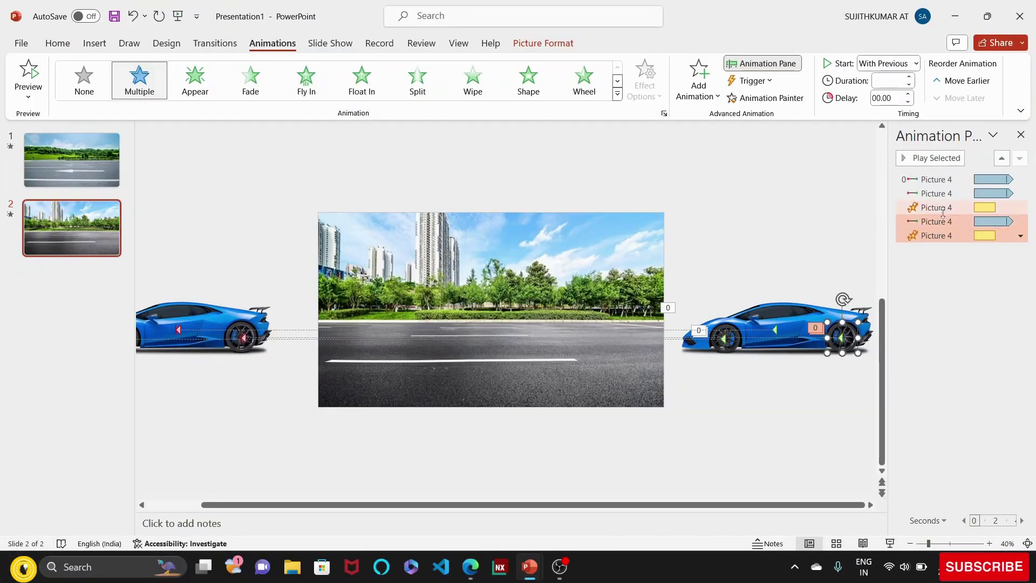
Step: Set both wheel Spin animations to repeat Until End of Slide
left_click(943, 213)
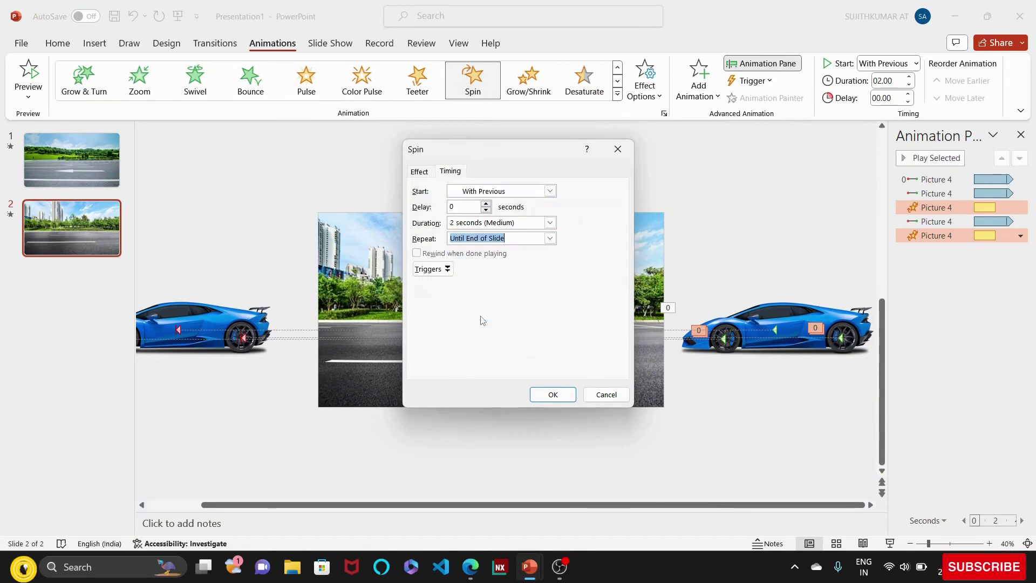
left_click(554, 396)
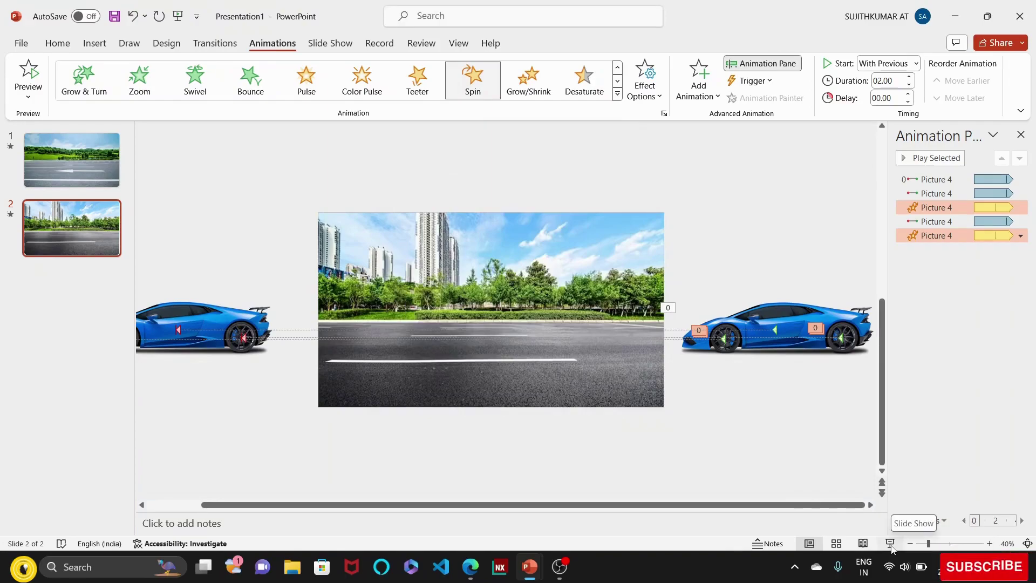
left_click(892, 547)
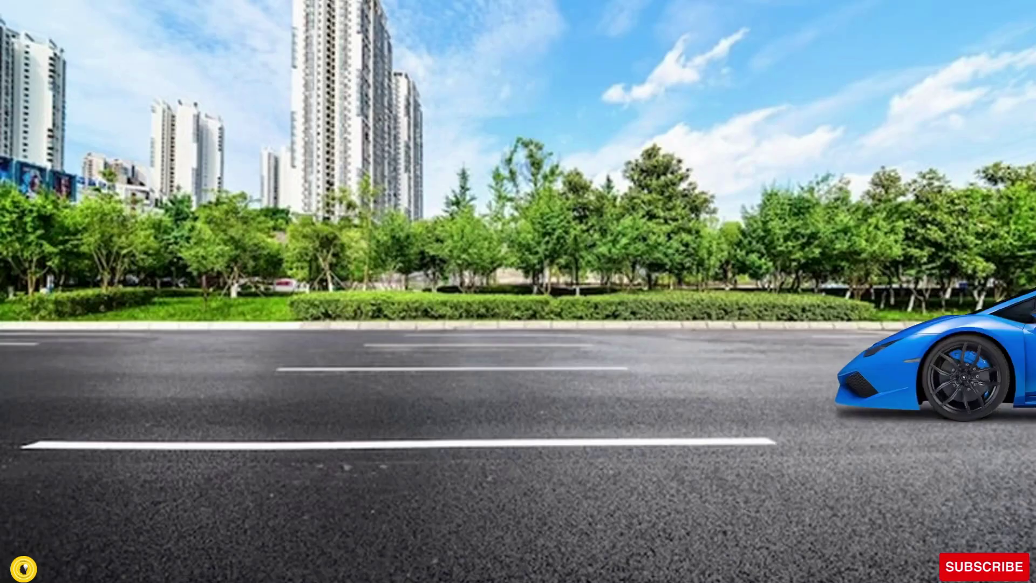